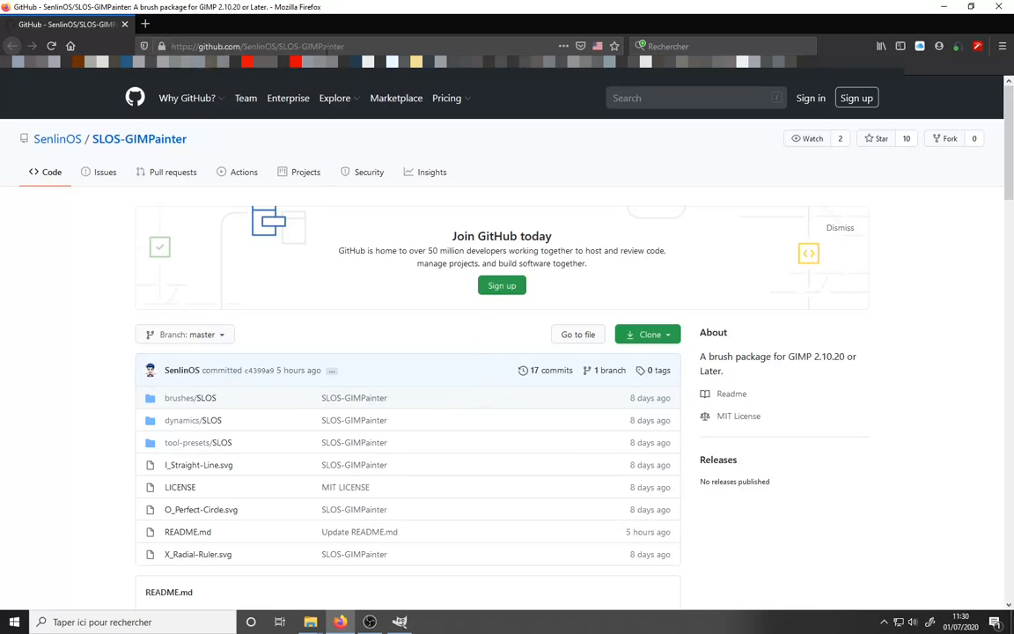
# - Try to download the SLOS-GIMPainter repository as a ZIP archive, cancelling the save dialog
pyautogui.moveTo(352, 45); pyautogui.dragTo(154, 46)
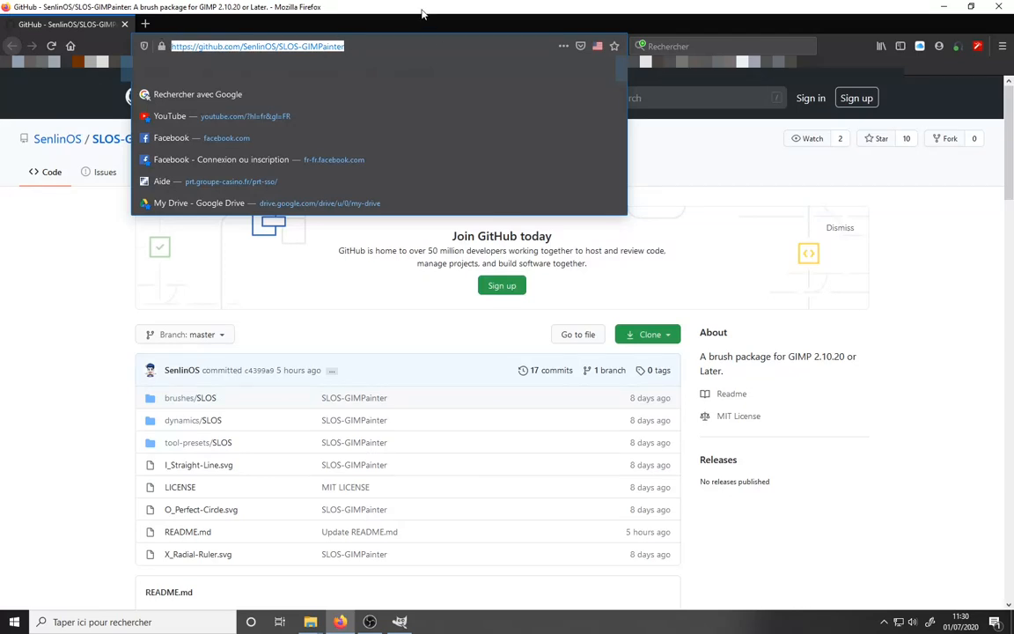
pyautogui.click(835, 194)
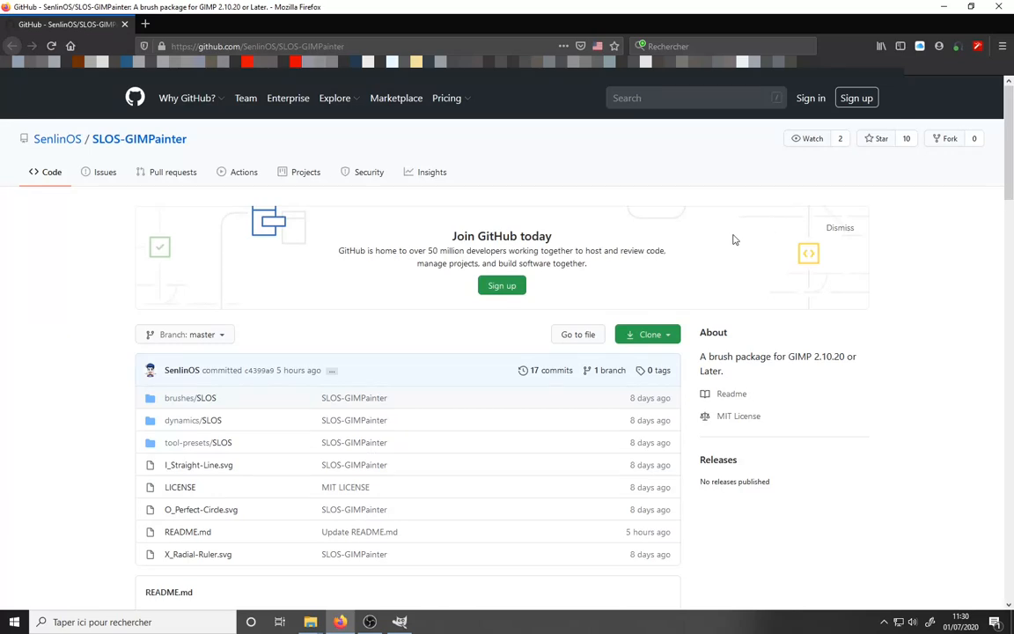
pyautogui.click(671, 335)
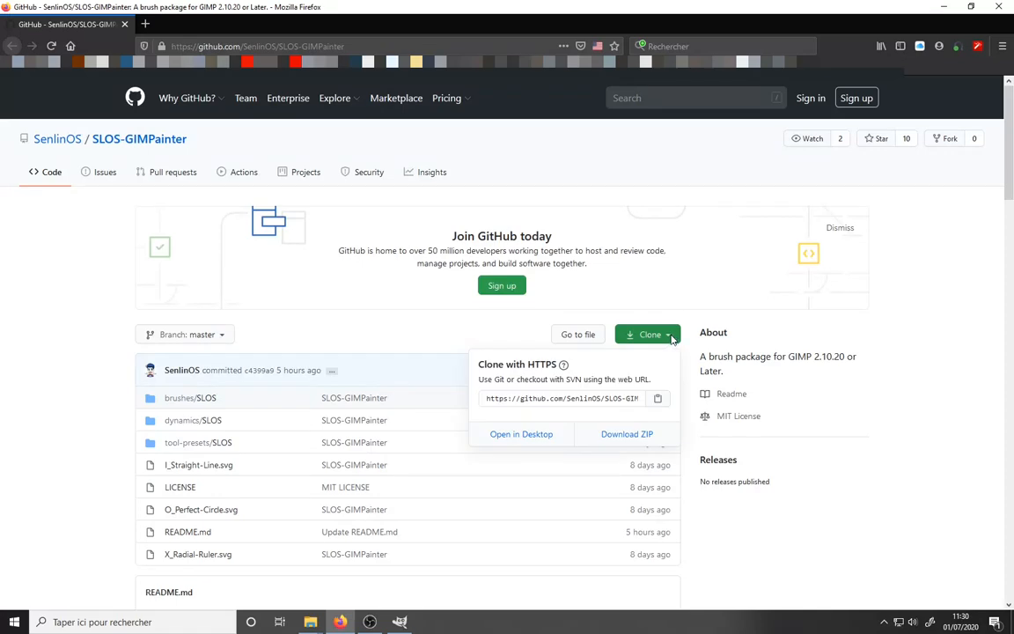
pyautogui.click(626, 435)
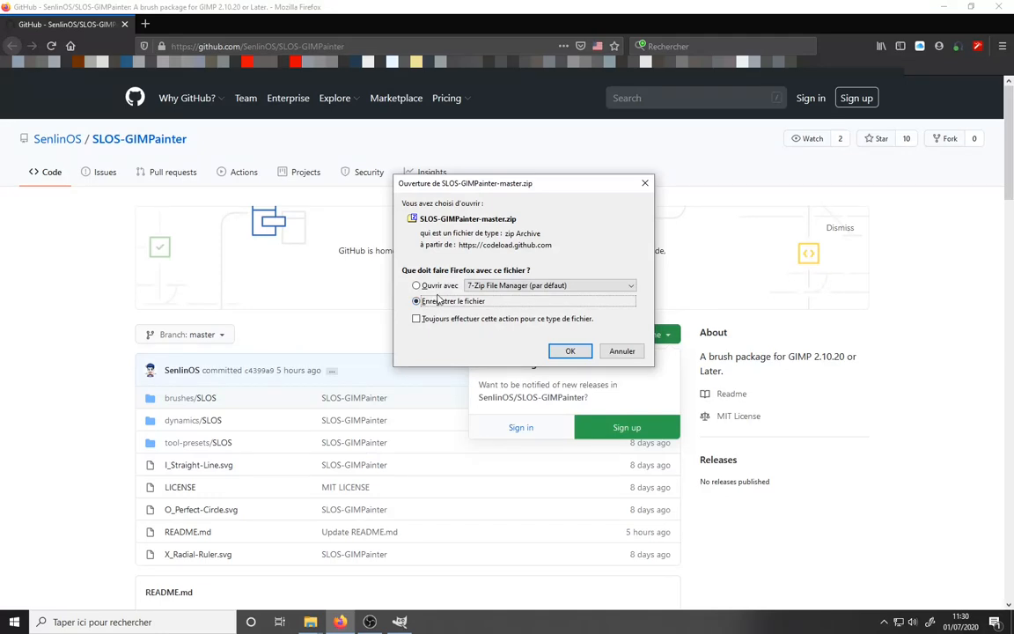
pyautogui.click(633, 353)
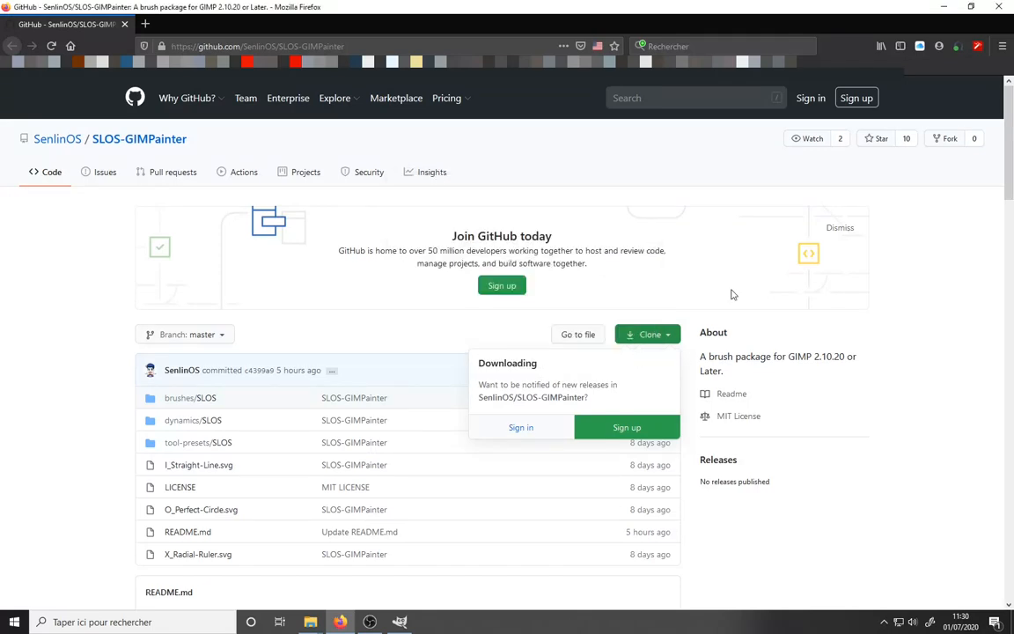
pyautogui.click(744, 220)
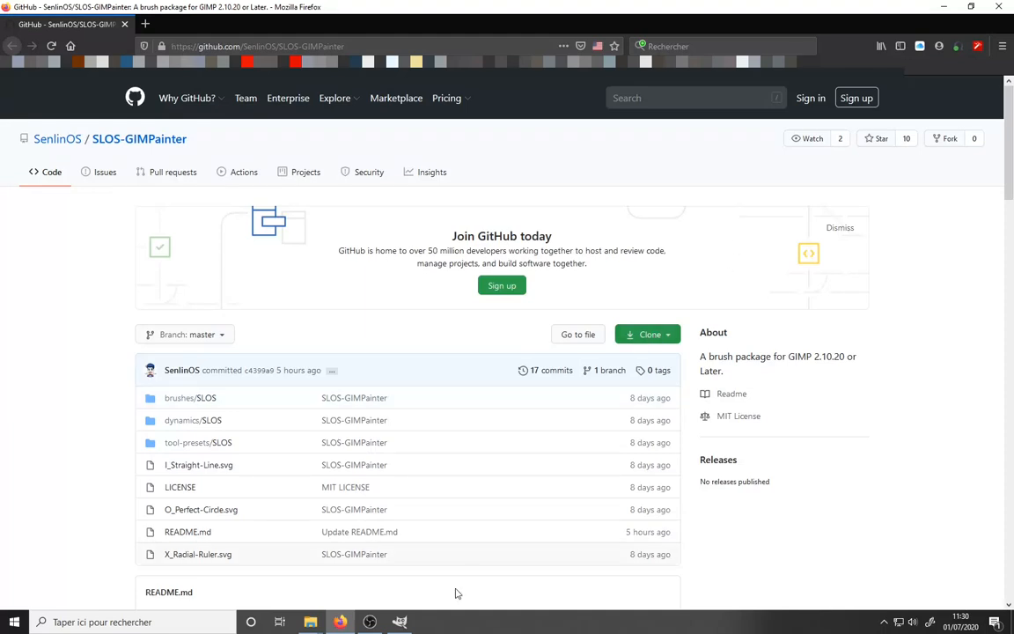
# - Open the downloaded SLOS-GIMPainter-master.zip archive from its GIMPainter download folder
pyautogui.moveTo(303, 624)
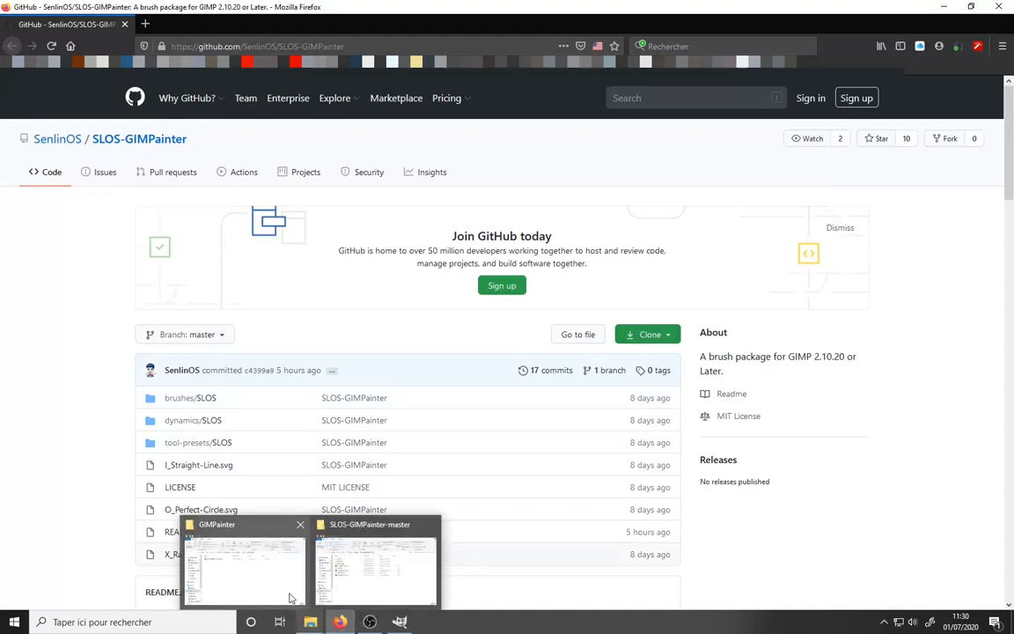
pyautogui.click(288, 597)
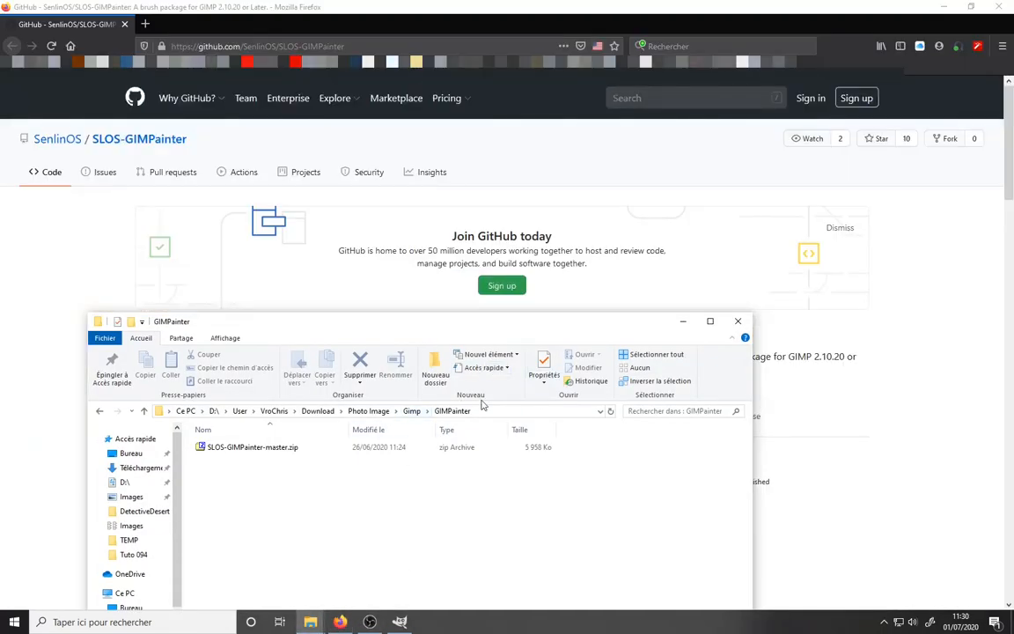
pyautogui.click(411, 410)
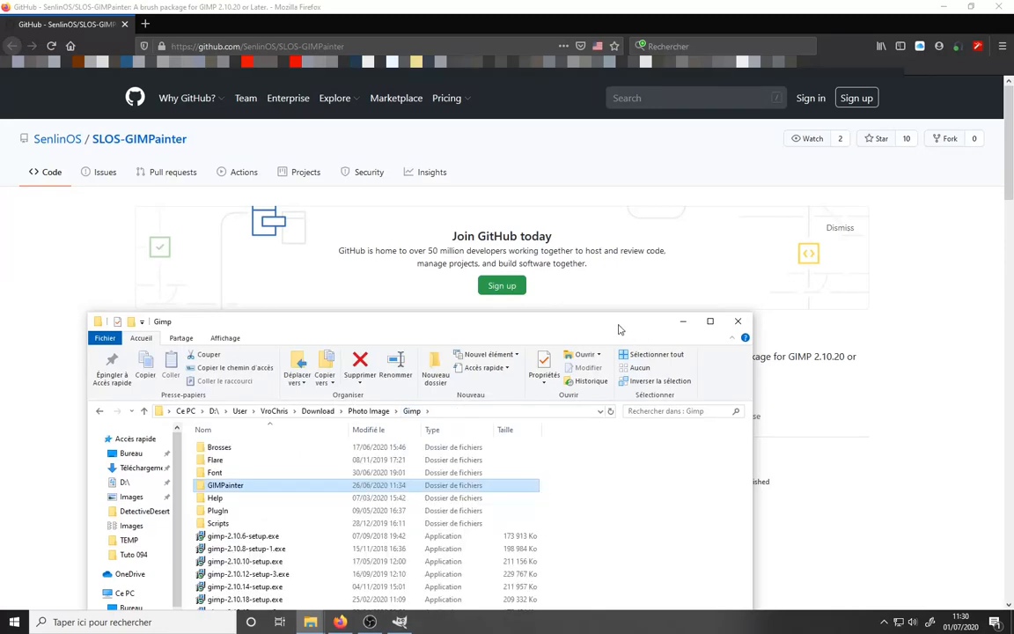
pyautogui.moveTo(617, 324); pyautogui.dragTo(732, 166)
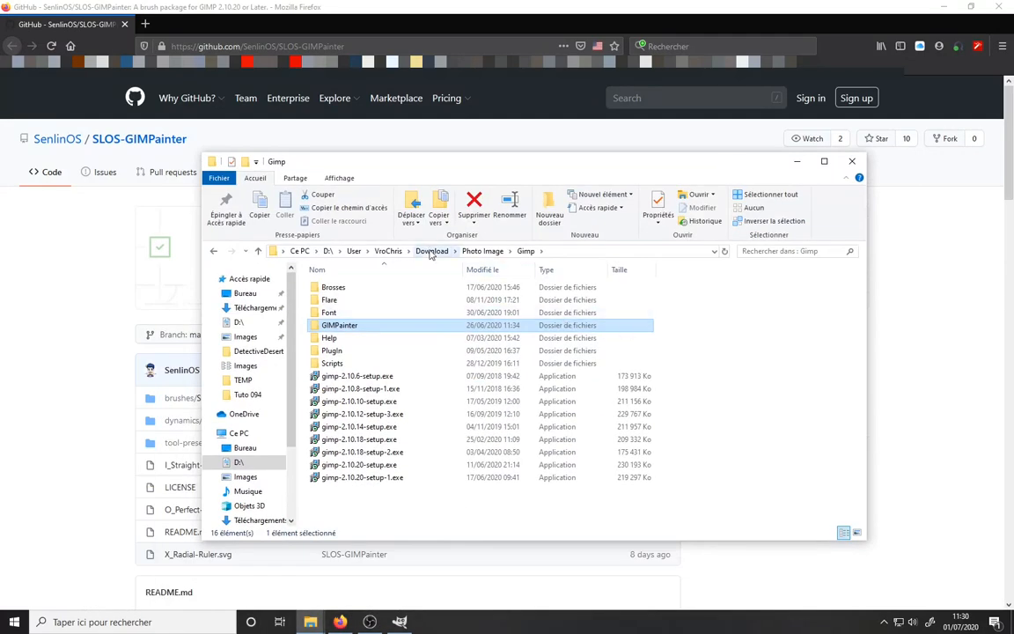
pyautogui.doubleClick(327, 327)
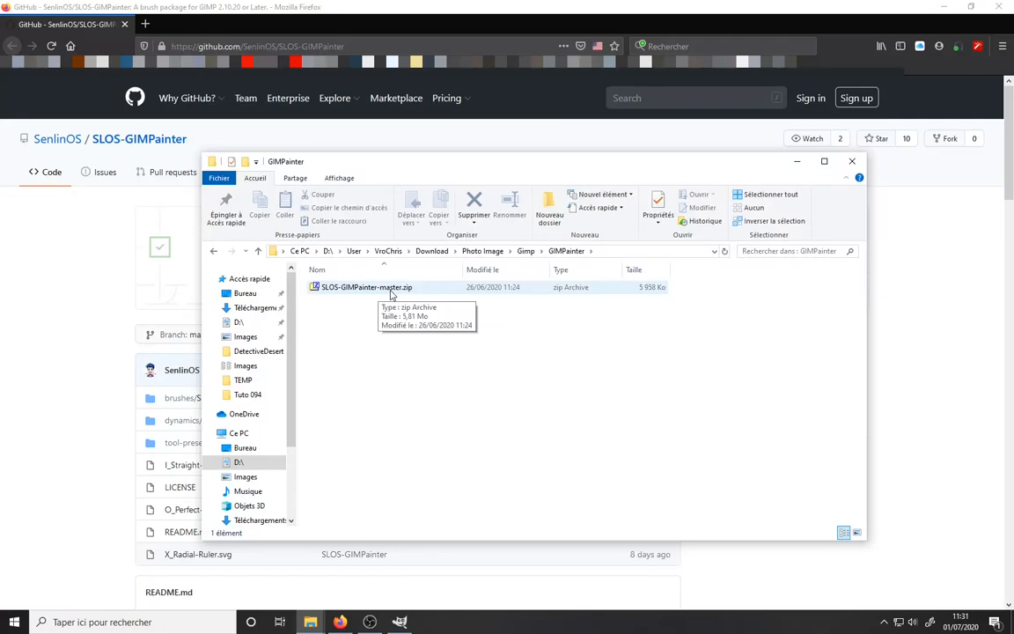
pyautogui.doubleClick(391, 294)
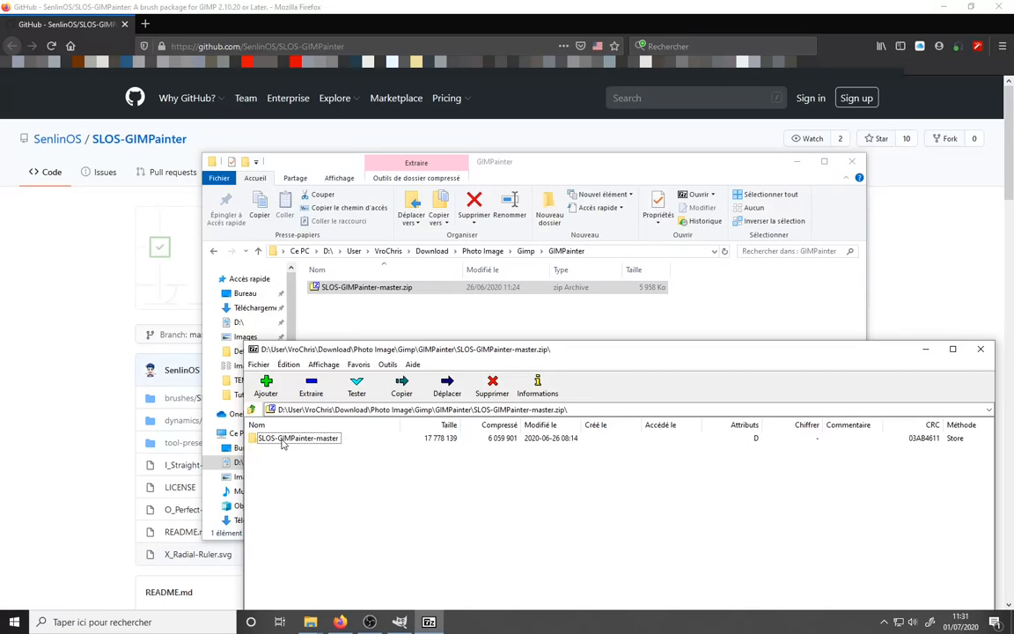
# - Browse into the SLOS-GIMPainter-master folder inside the archive, then minimize the archive window
pyautogui.moveTo(520, 349); pyautogui.dragTo(480, 216)
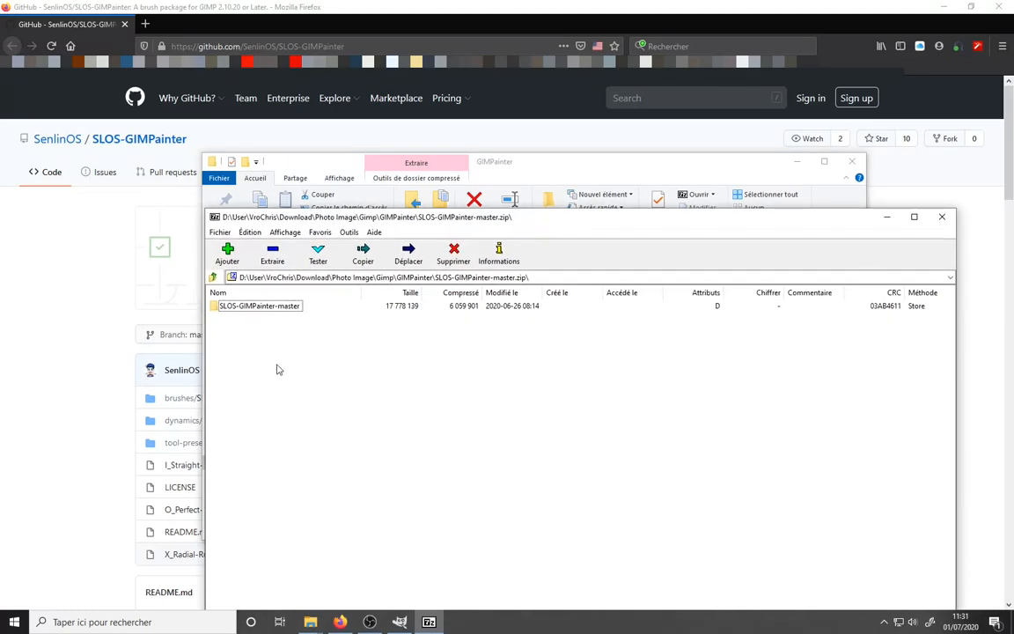
pyautogui.doubleClick(259, 305)
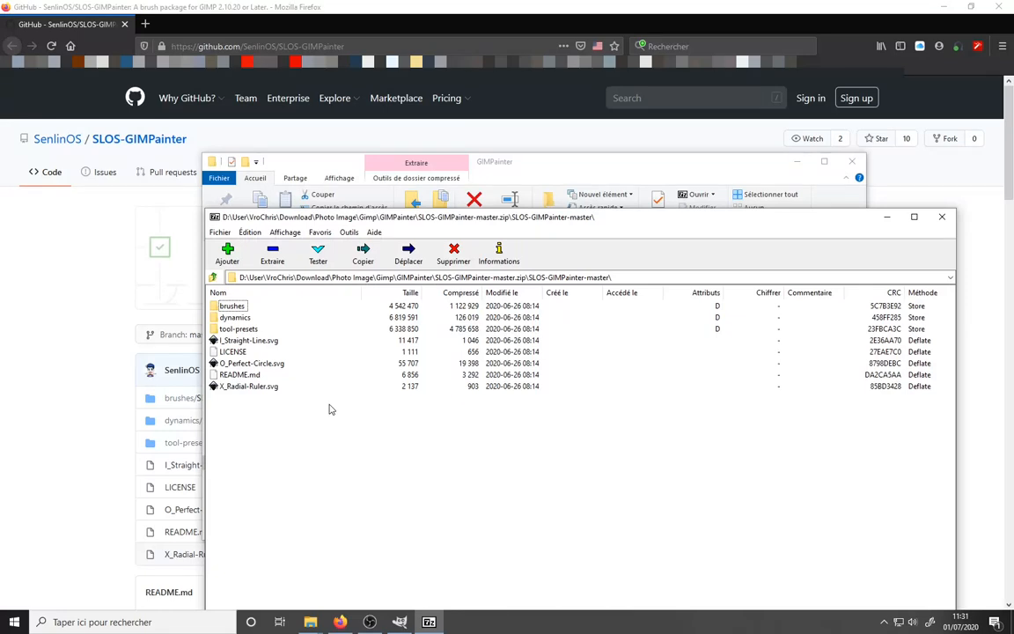
pyautogui.click(886, 216)
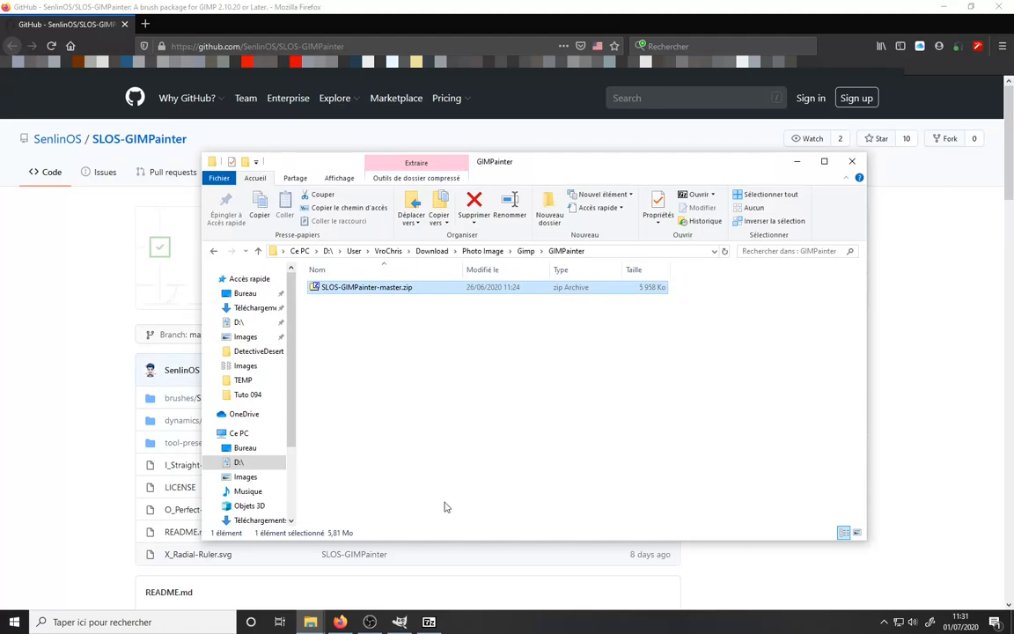
# - Browse the local Gimp resource folder's Brosses, PlugIn and Scripts subfolders
pyautogui.moveTo(310, 622)
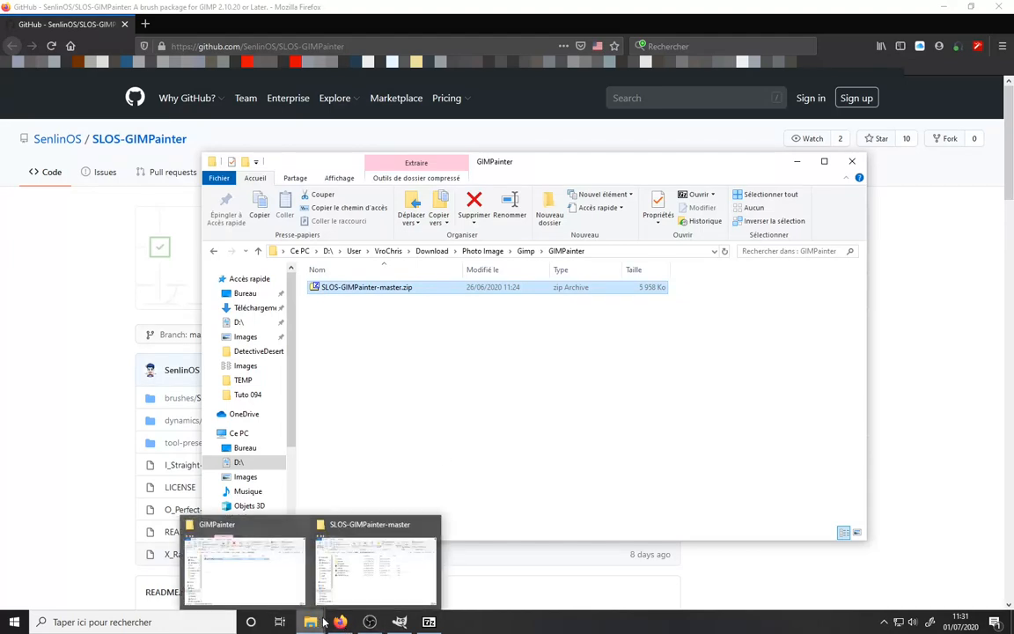
pyautogui.click(376, 590)
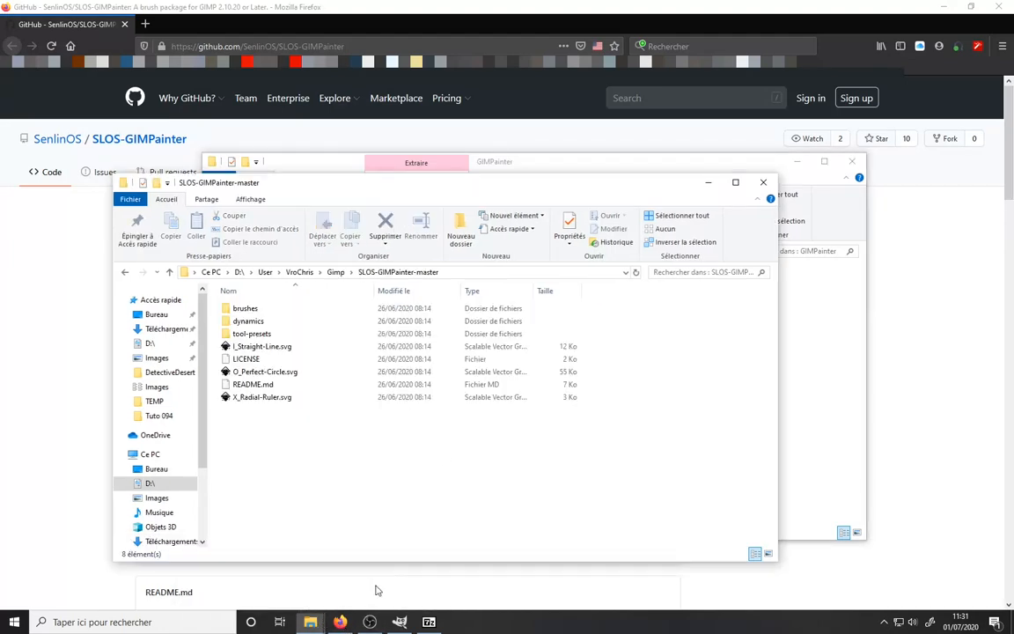
pyautogui.click(335, 274)
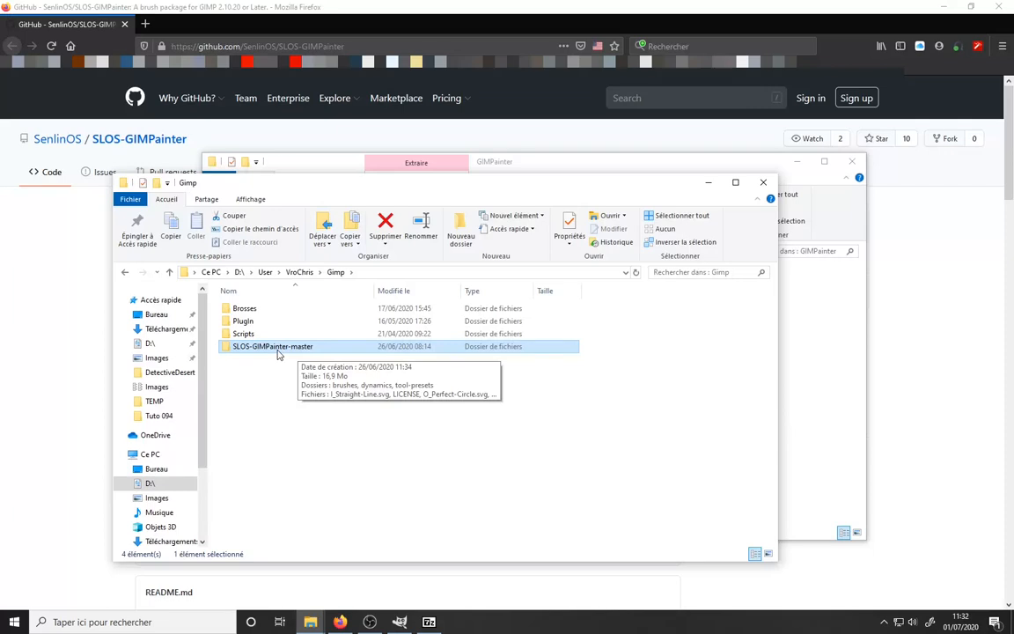
pyautogui.doubleClick(264, 310)
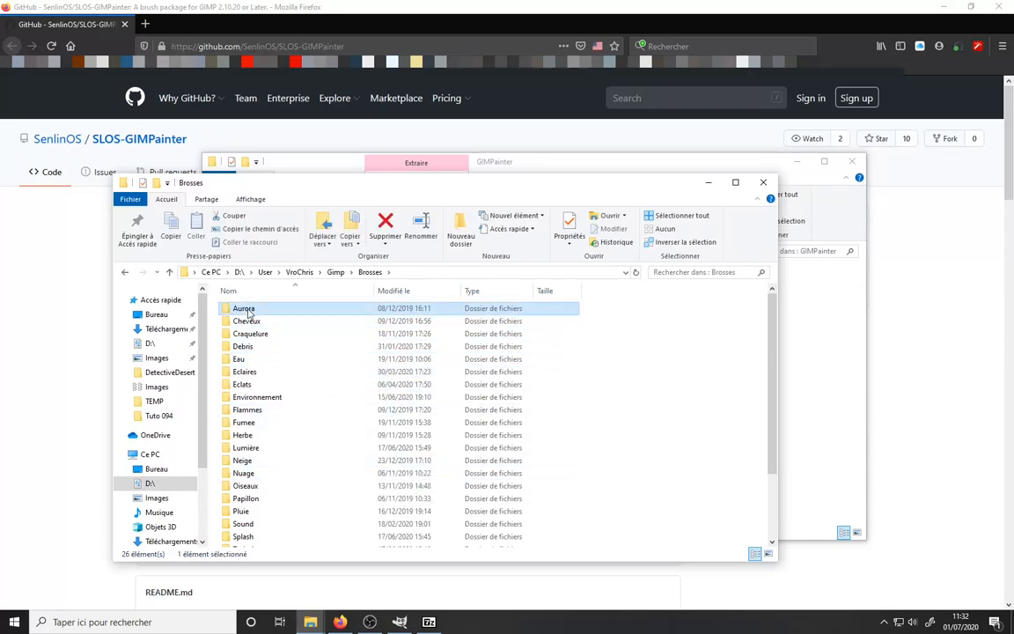
pyautogui.doubleClick(308, 309)
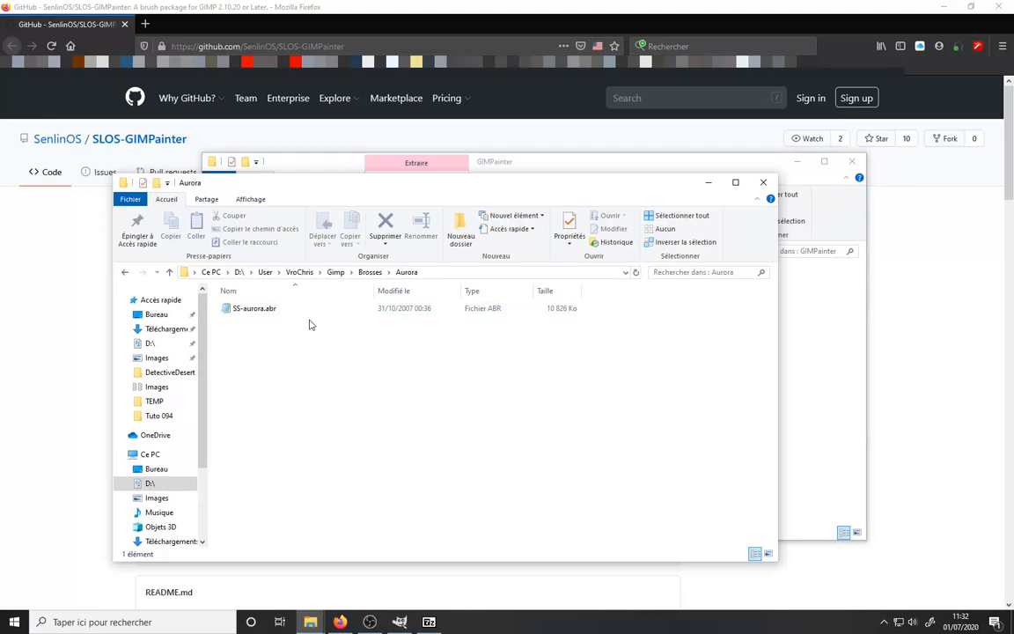
pyautogui.click(371, 273)
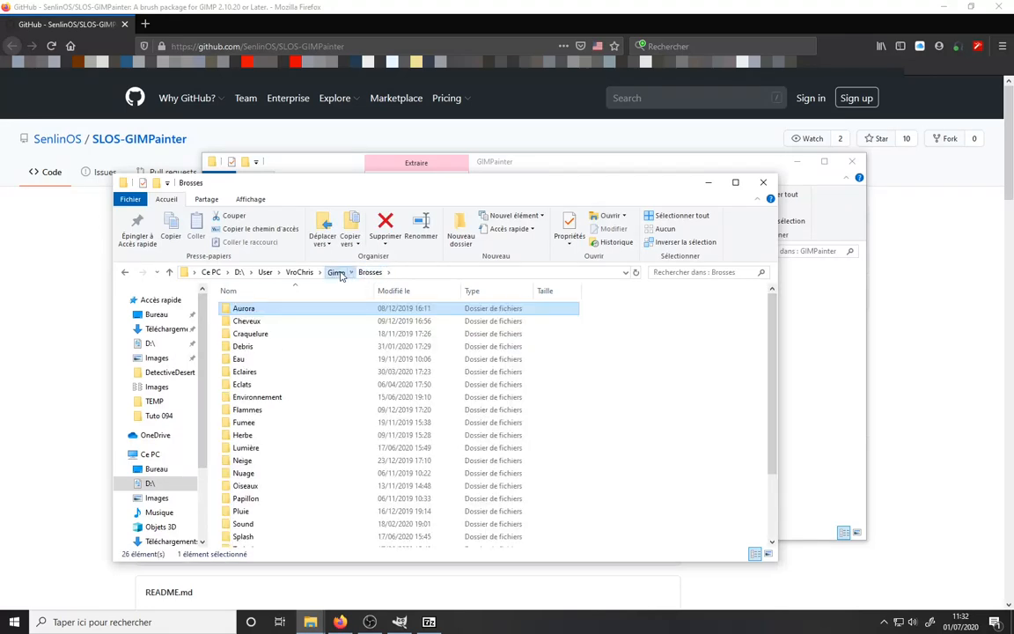
pyautogui.click(336, 273)
pyautogui.doubleClick(245, 322)
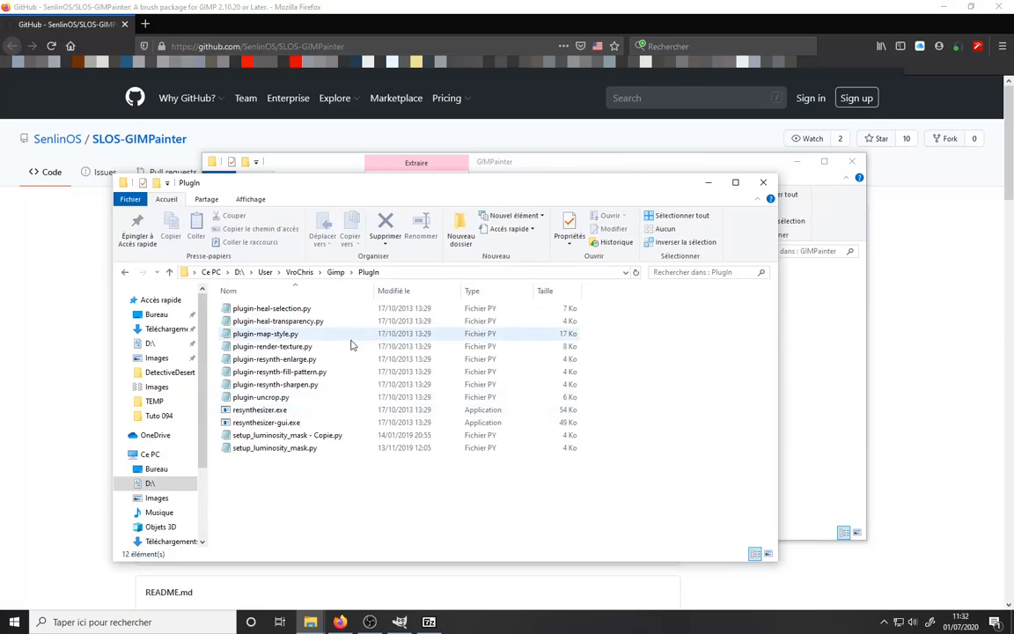
pyautogui.click(335, 273)
pyautogui.doubleClick(243, 335)
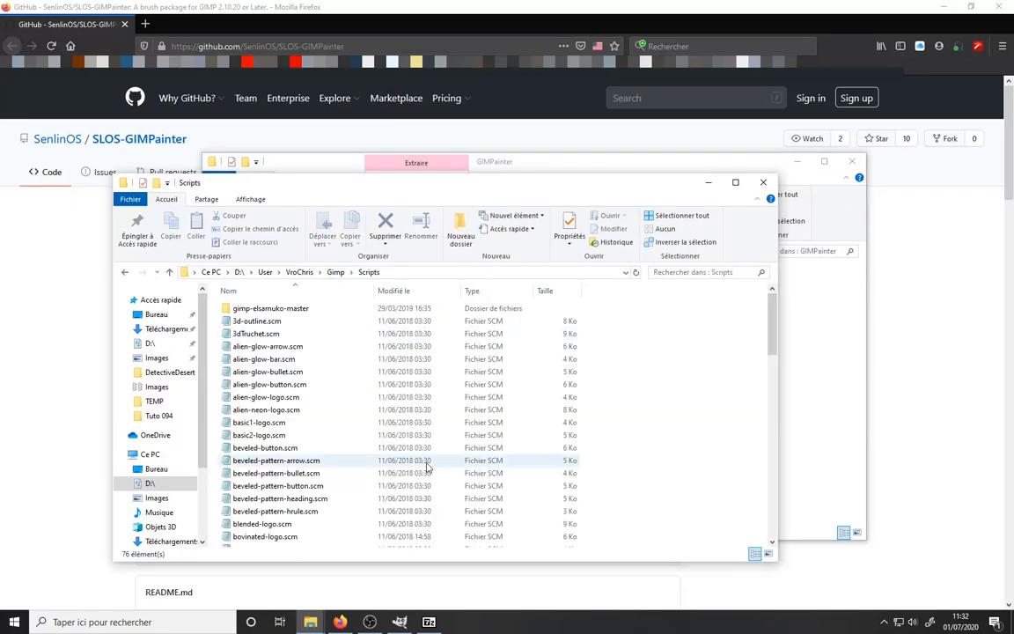
pyautogui.click(335, 273)
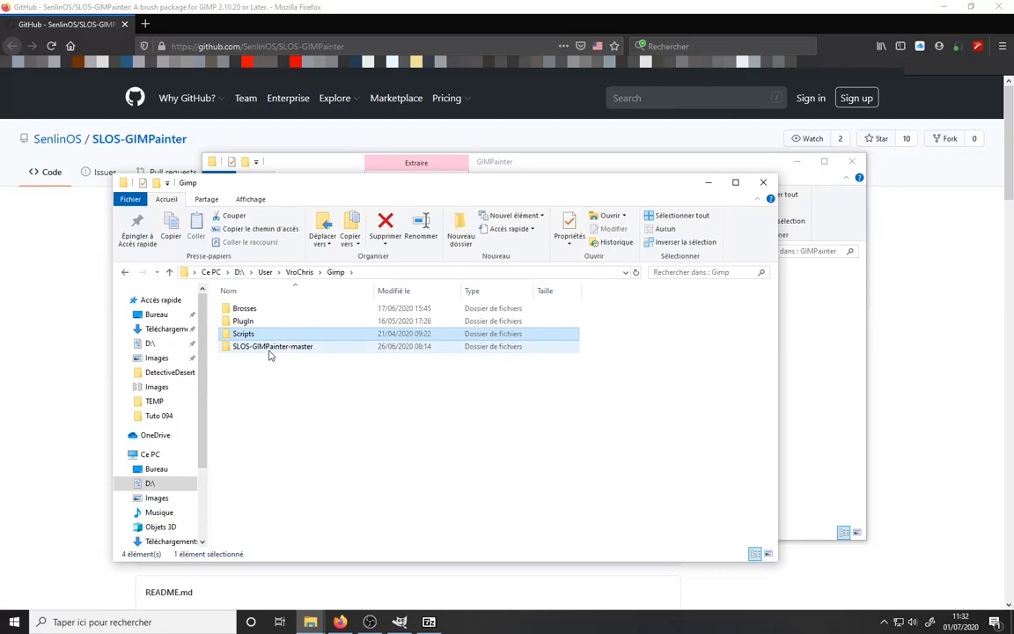
# - Open the extracted SLOS-GIMPainter-master folder and close the 7-Zip archive window
pyautogui.doubleClick(269, 348)
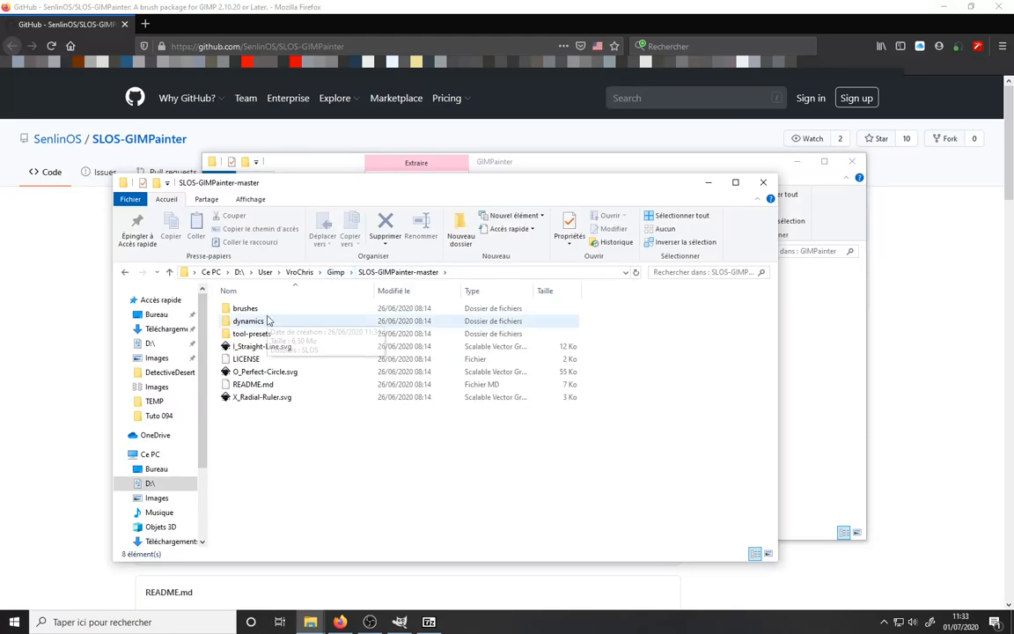
pyautogui.click(431, 624)
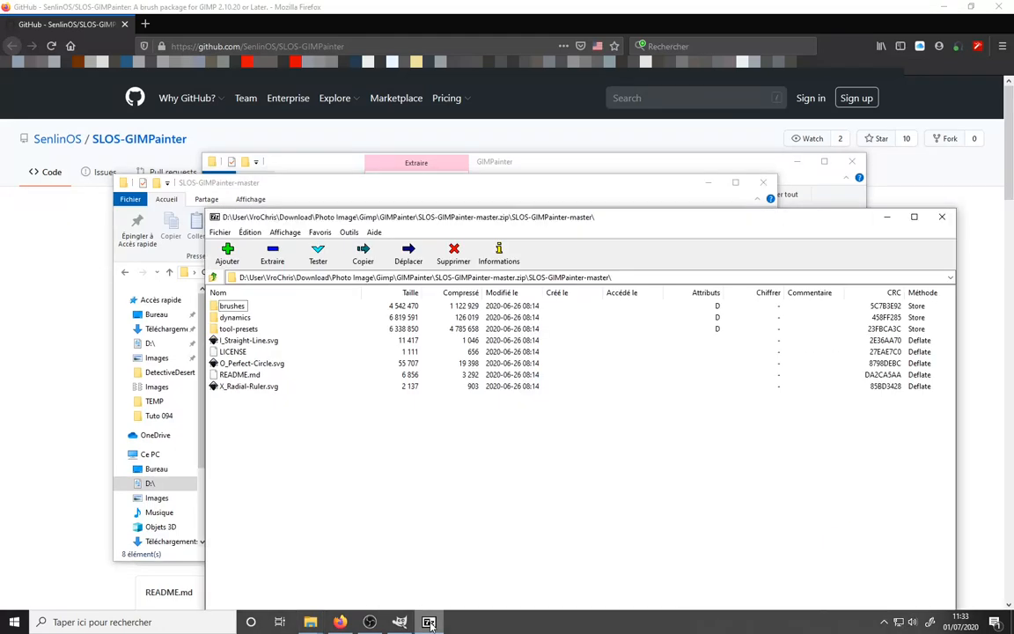
pyautogui.click(949, 219)
# - Switch to GIMP, open Preferences and show the Brosses folders page
pyautogui.click(400, 621)
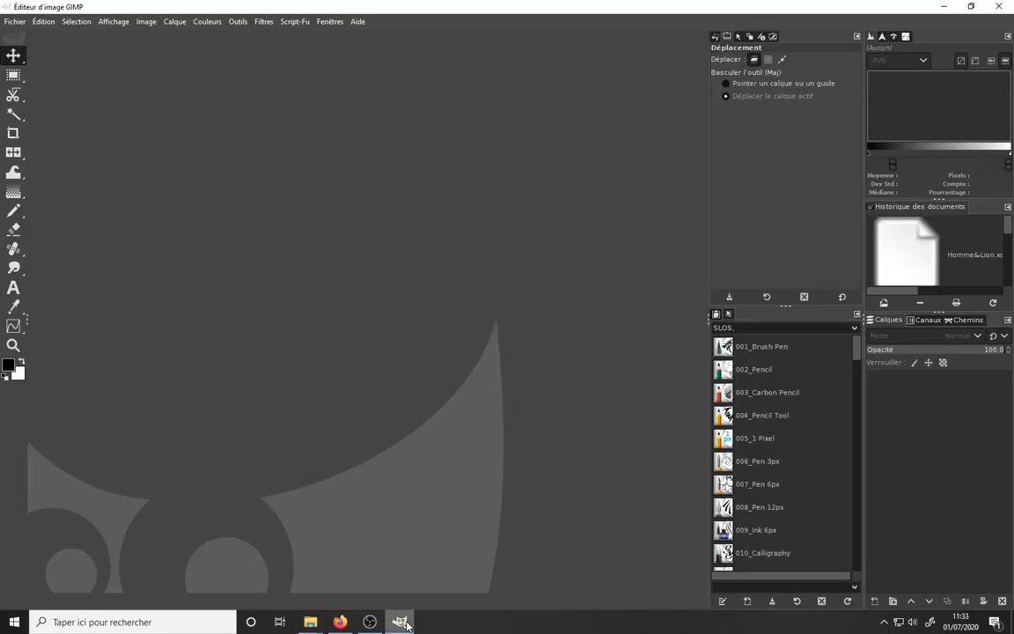
pyautogui.click(42, 21)
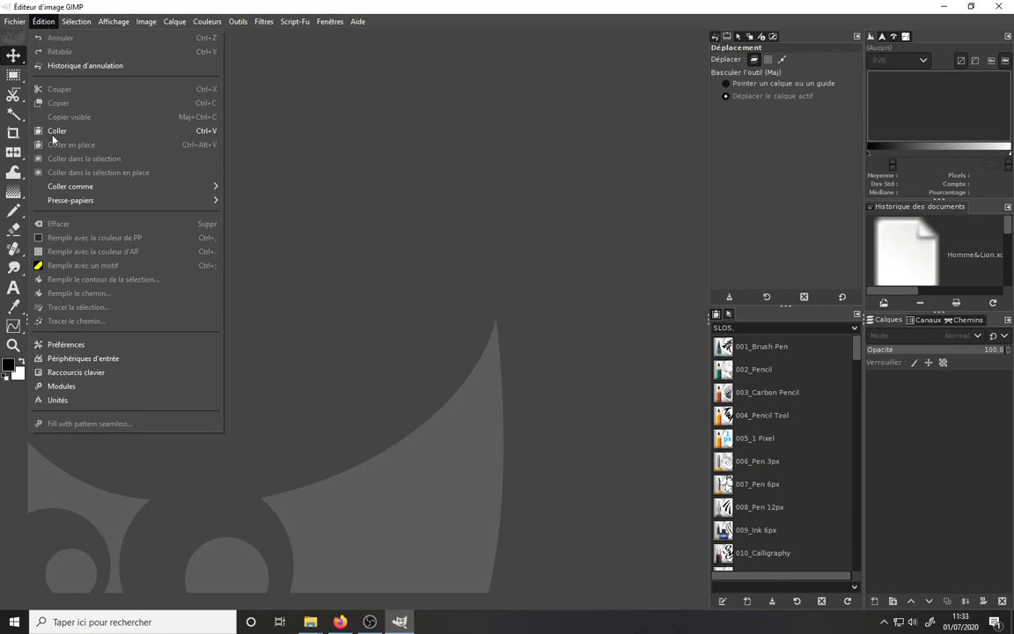
pyautogui.click(76, 346)
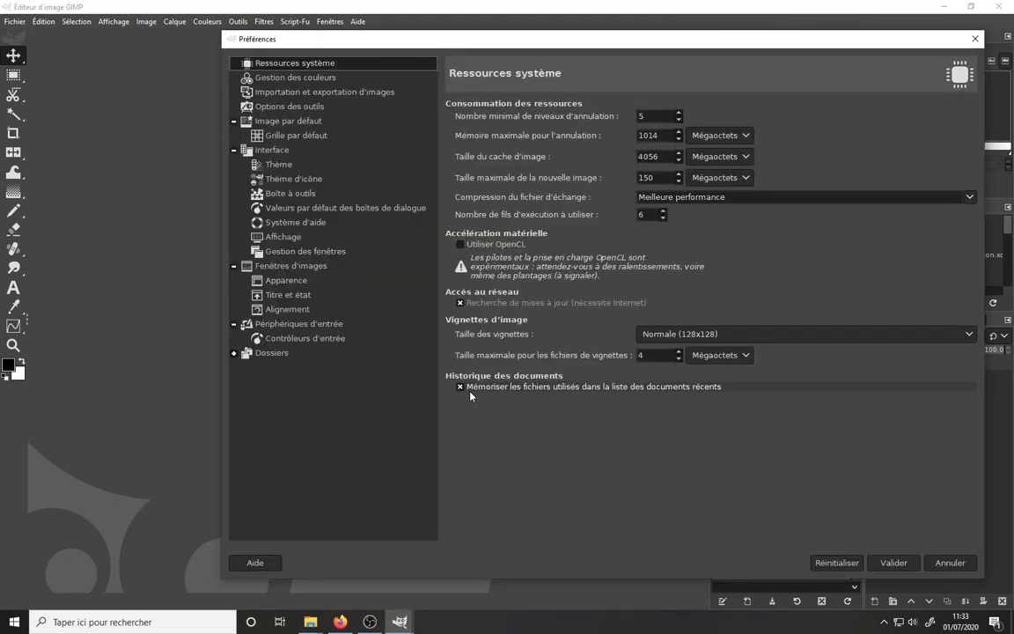
pyautogui.click(233, 352)
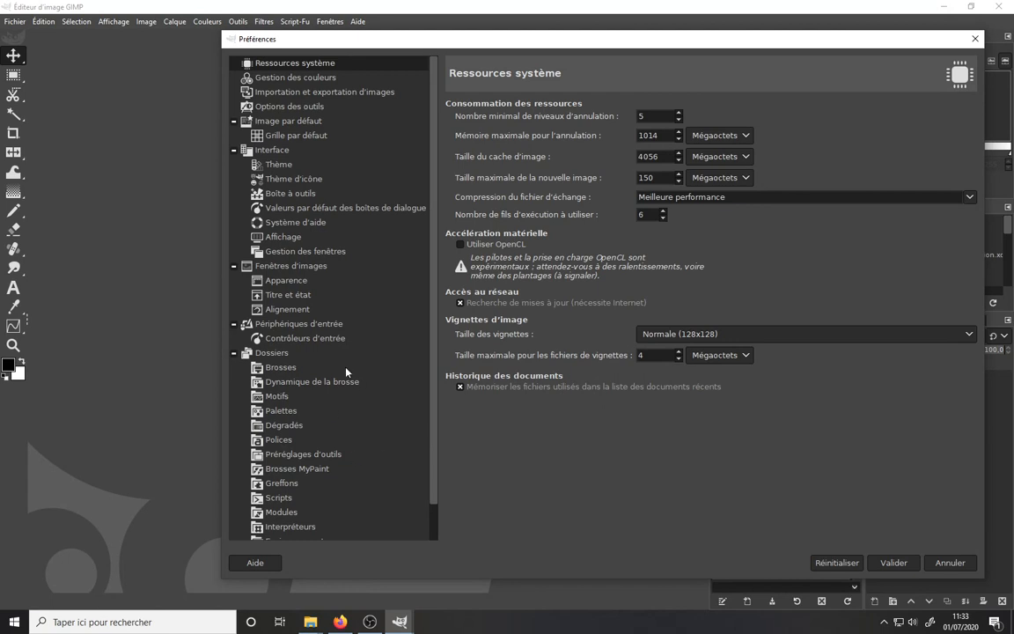
pyautogui.click(282, 367)
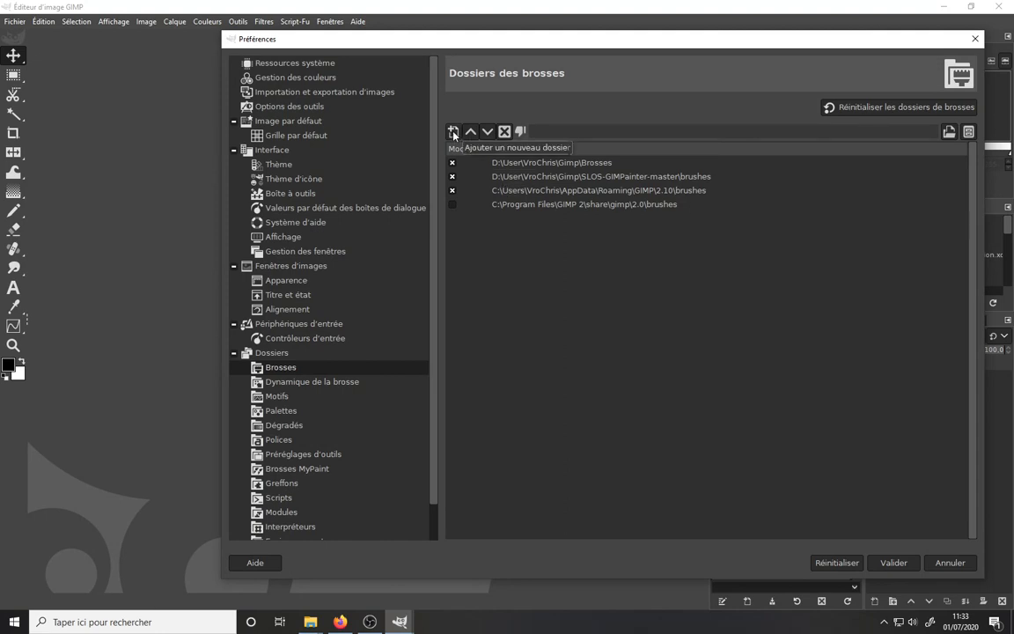
# - Switch to the extracted SLOS-GIMPainter-master folder and open its brushes subfolder
pyautogui.click(310, 622)
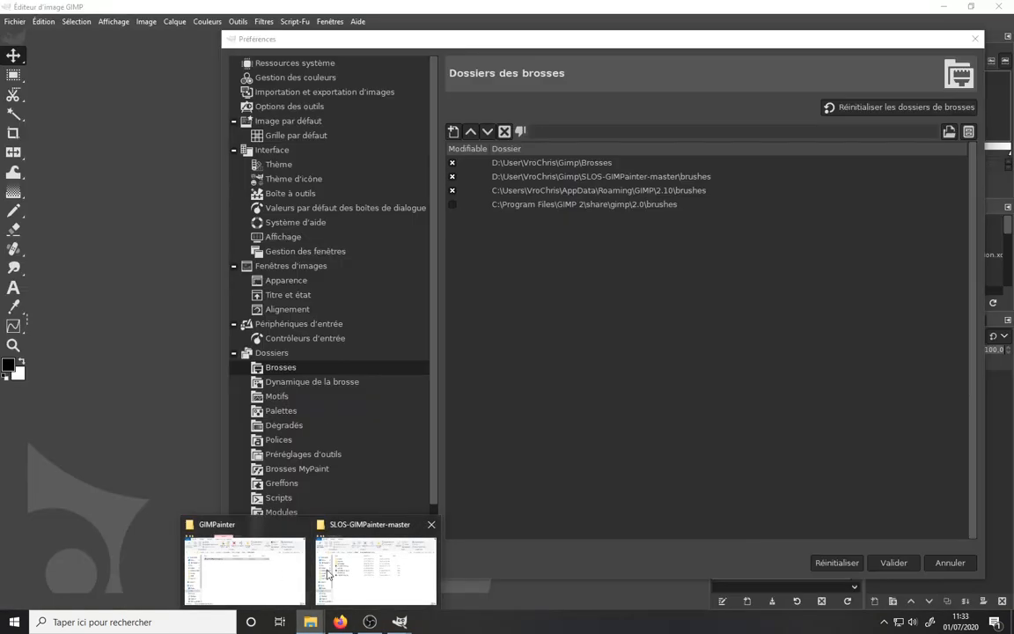
pyautogui.click(282, 558)
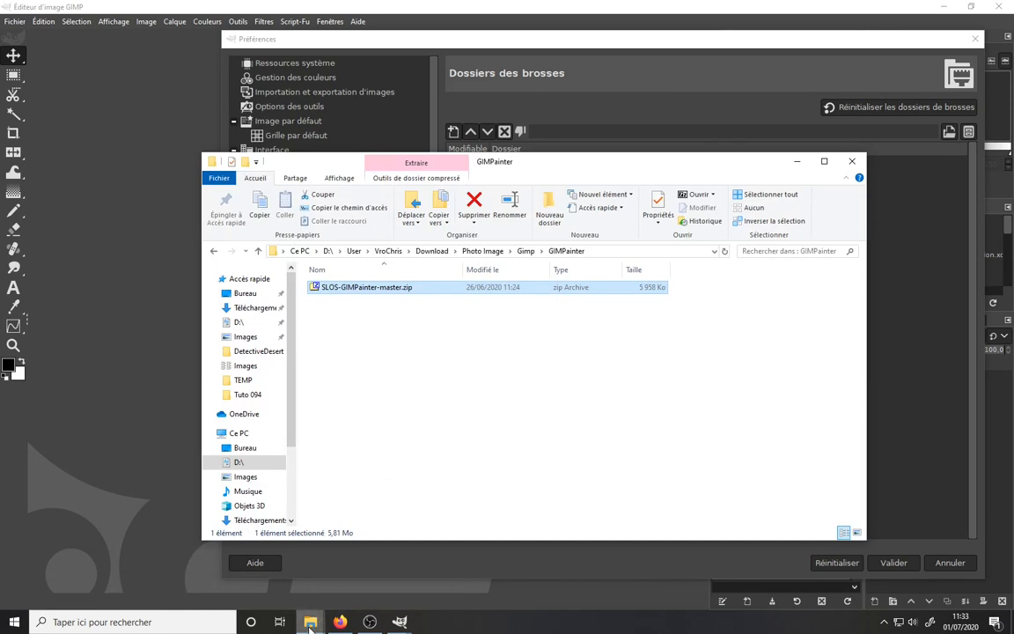
pyautogui.moveTo(310, 623)
pyautogui.click(371, 588)
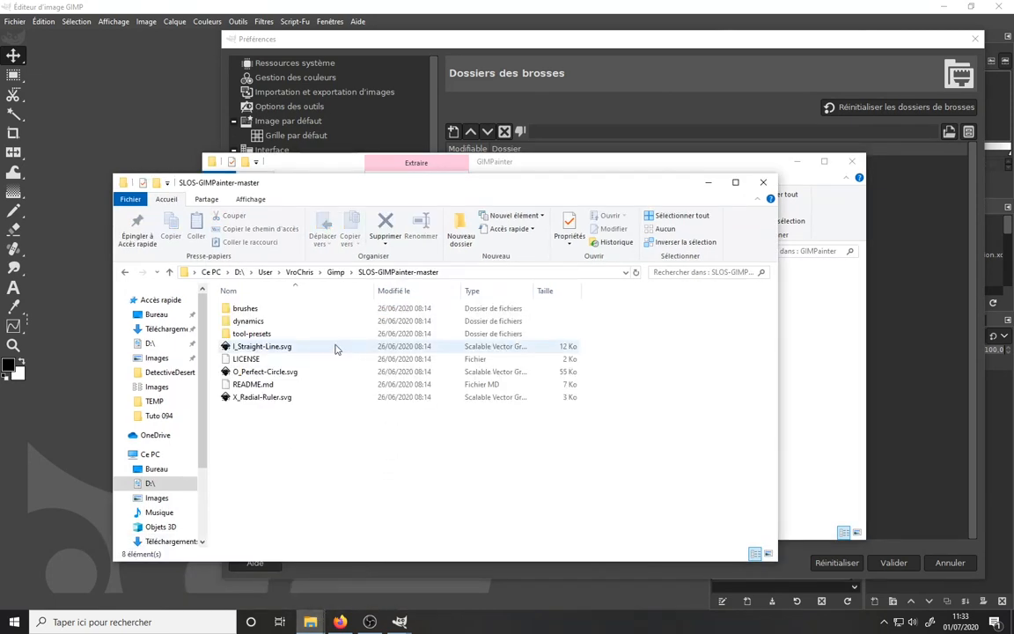
pyautogui.click(253, 312)
pyautogui.doubleClick(253, 312)
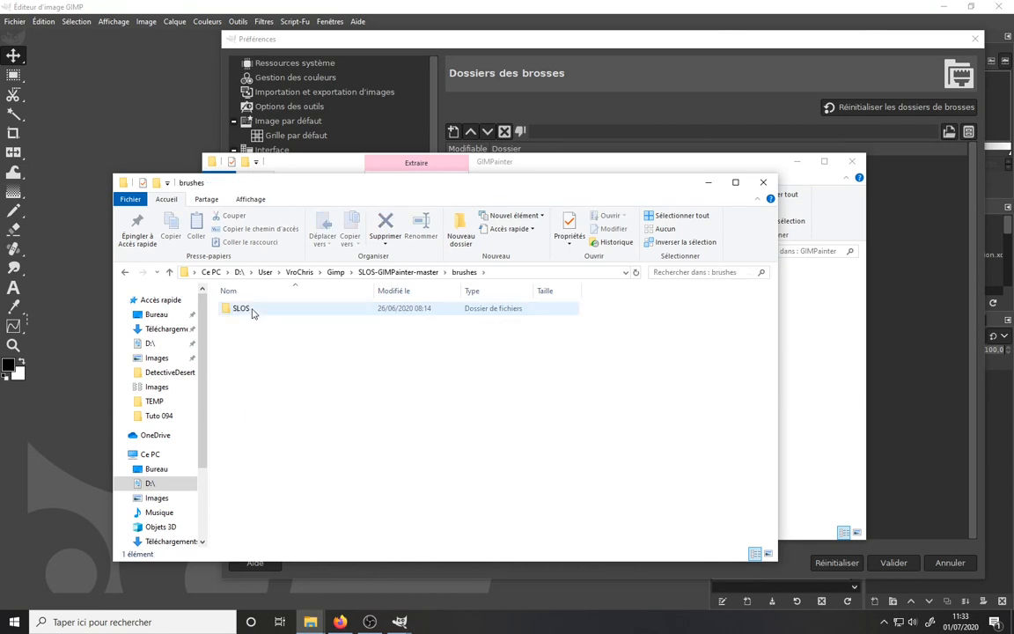
# - Copy the brushes folder's path and return to the Preferences dialog
pyautogui.click(490, 274)
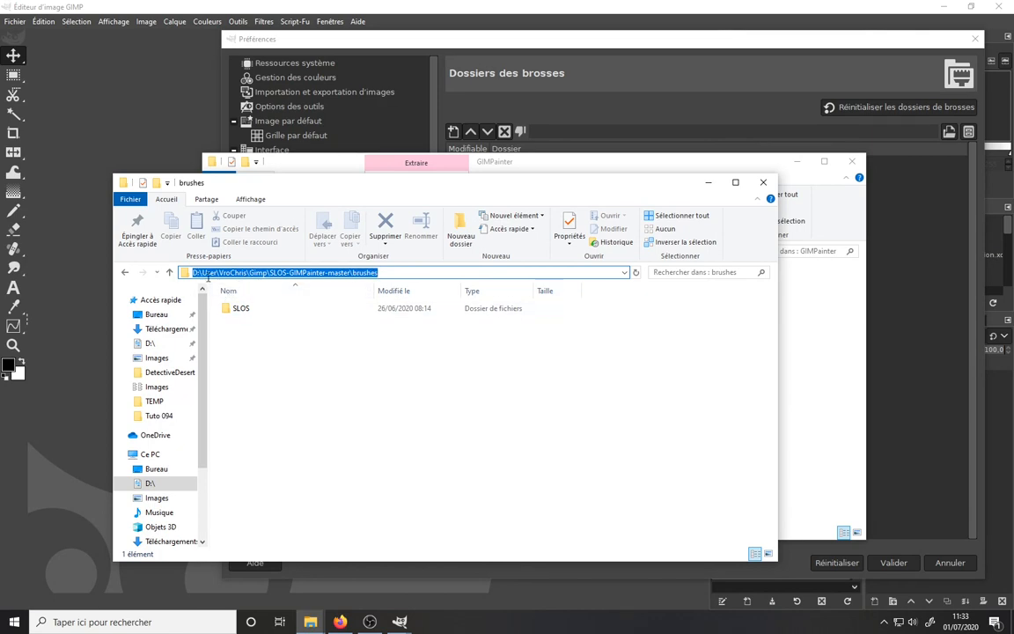
pyautogui.click(710, 183)
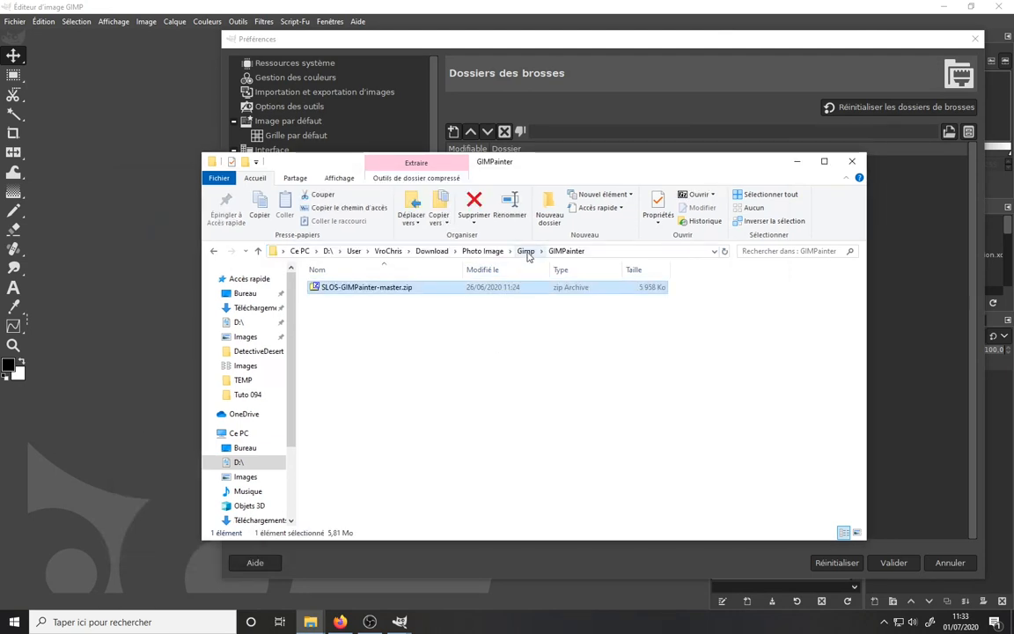
pyautogui.click(546, 37)
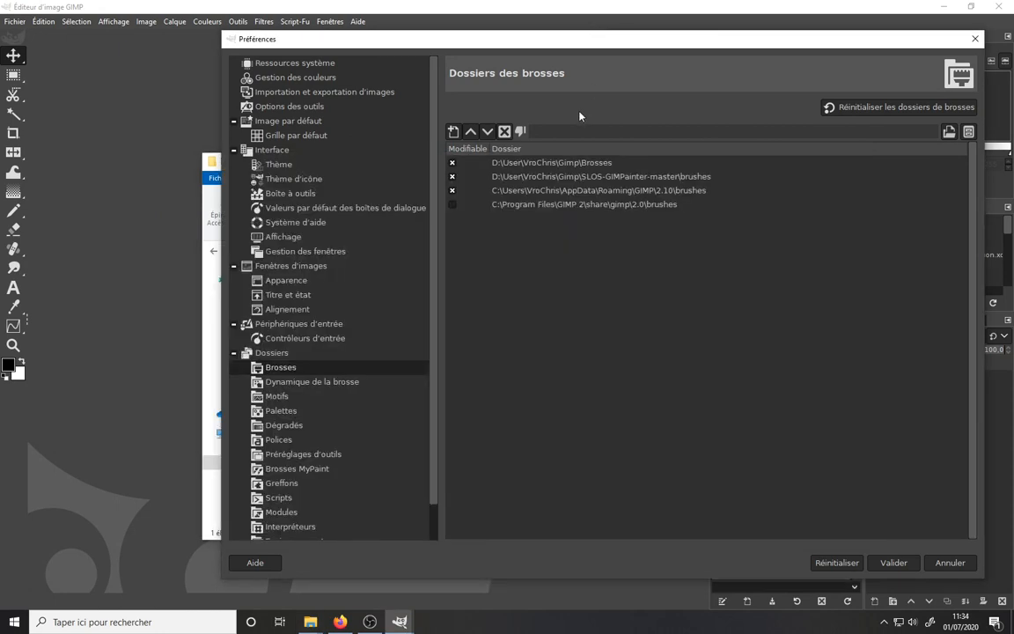
# - Add a new brush folder entry by pasting the copied brushes path and trimming it to D:\User\VroChris
pyautogui.click(453, 132)
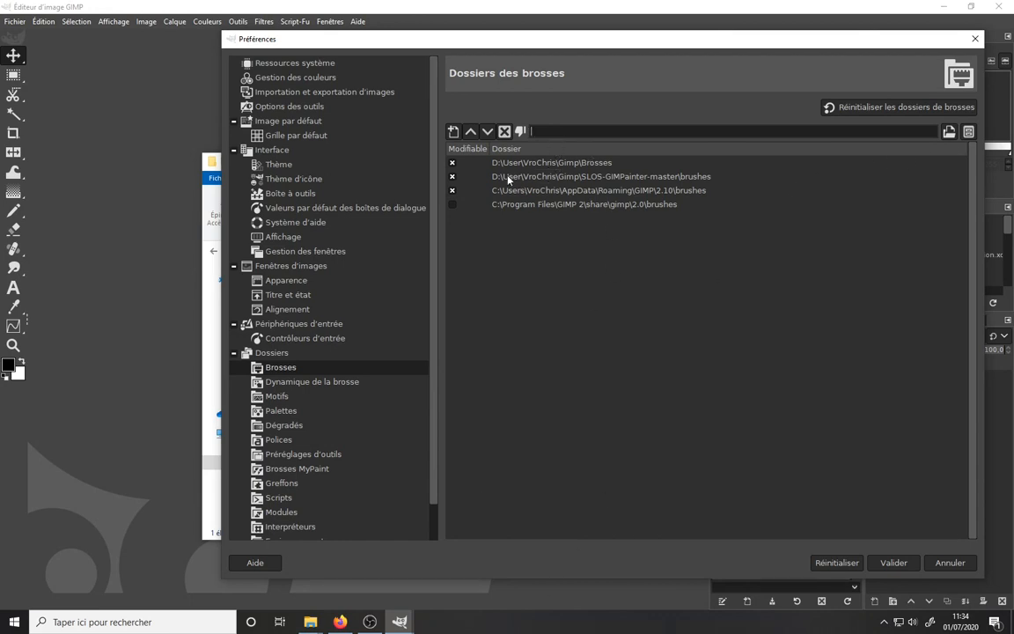
pyautogui.click(310, 621)
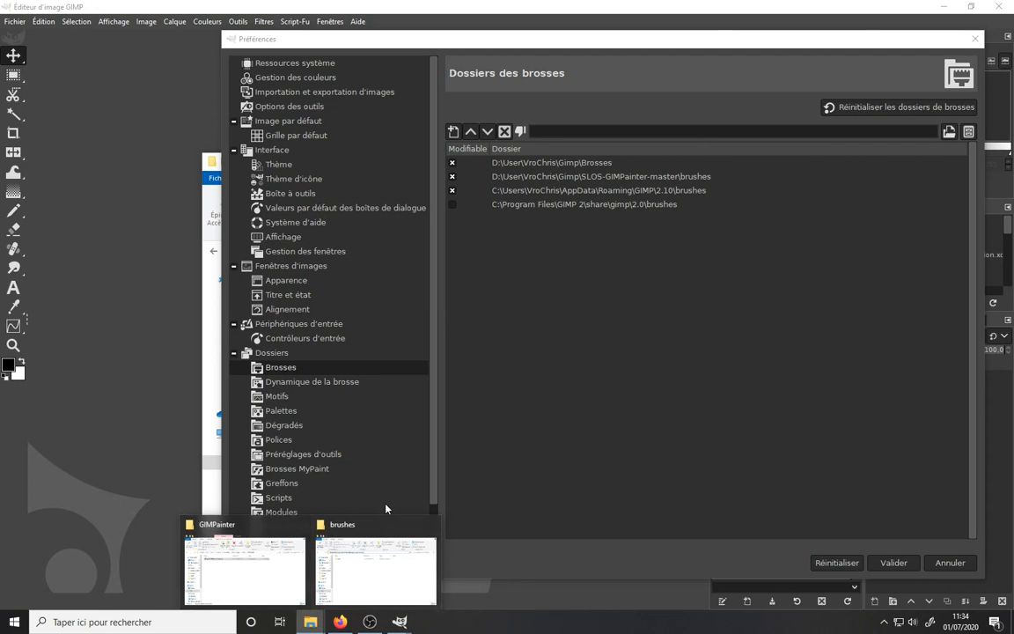
pyautogui.click(360, 575)
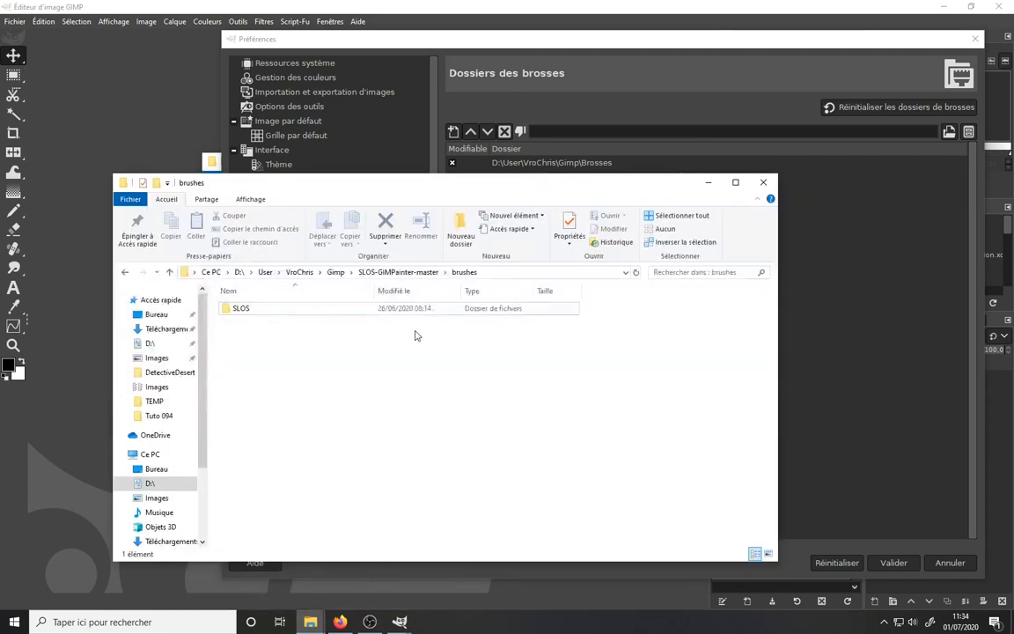
pyautogui.click(481, 272)
pyautogui.hotkey('ctrl', 'c')
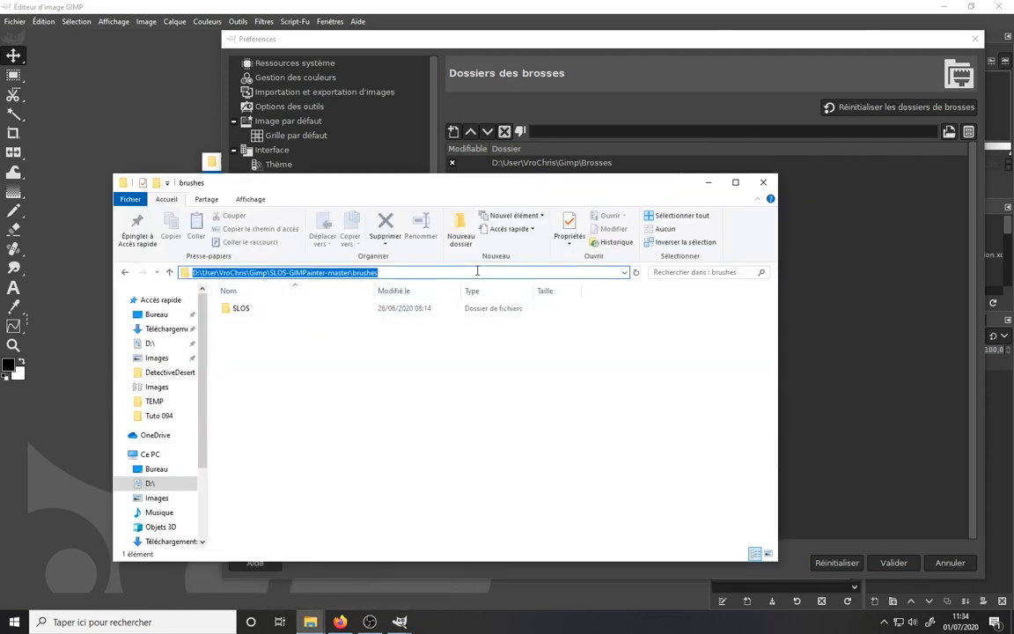
pyautogui.click(587, 39)
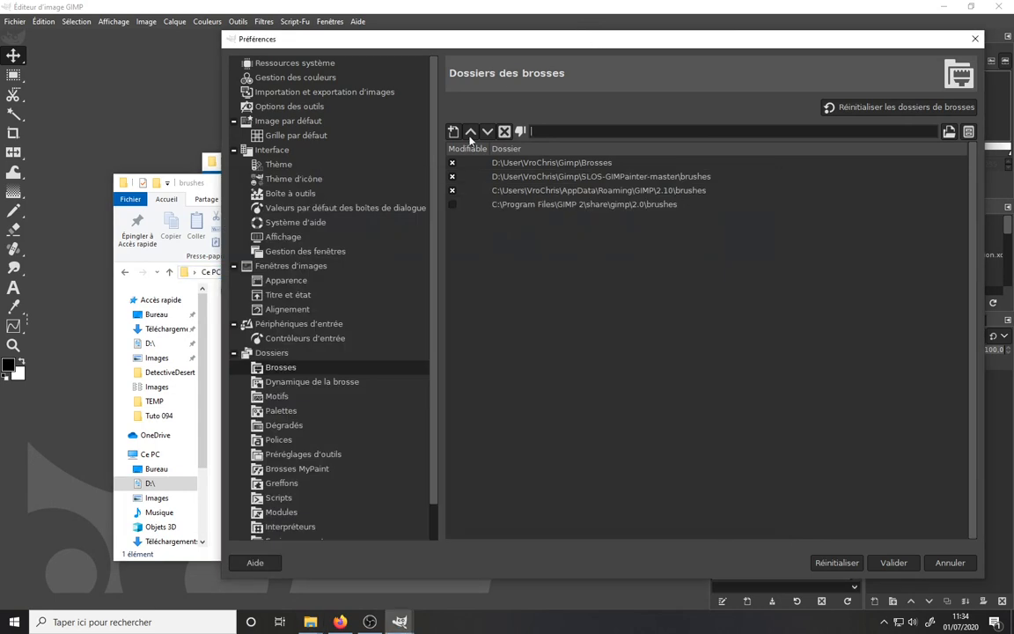
pyautogui.hotkey('ctrl', 'v')
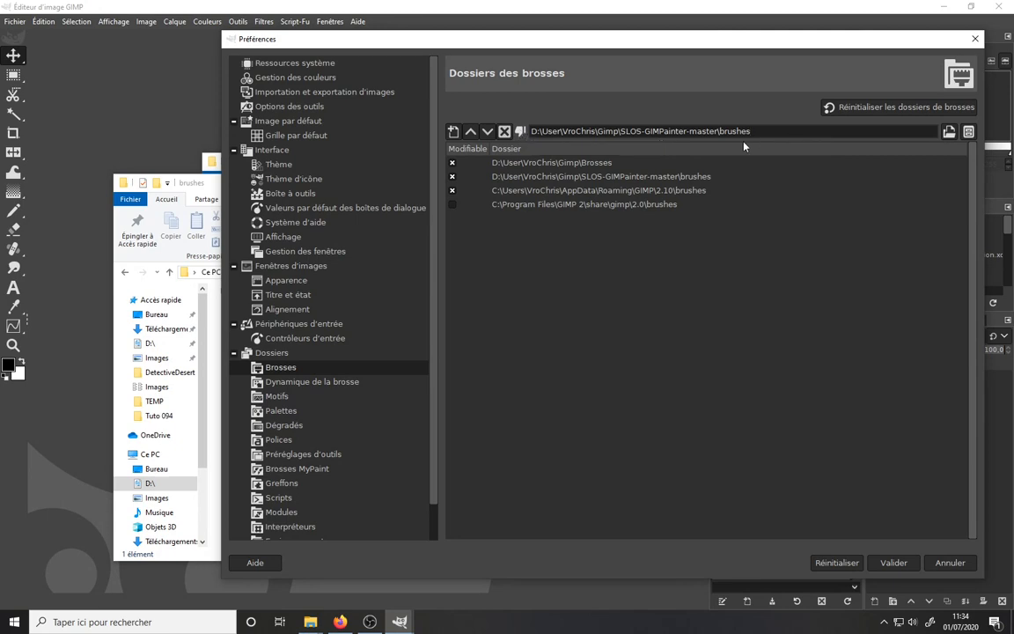
pyautogui.press('BackSpace')
pyautogui.press('BackSpace')
pyautogui.press('BackSpace')
pyautogui.press('BackSpace')
pyautogui.press('BackSpace')
pyautogui.press('BackSpace')
pyautogui.press('BackSpace')
pyautogui.press('BackSpace')
pyautogui.press('BackSpace')
pyautogui.press('BackSpace')
pyautogui.press('BackSpace')
pyautogui.press('BackSpace')
pyautogui.press('BackSpace')
pyautogui.press('BackSpace')
pyautogui.press('BackSpace')
pyautogui.press('BackSpace')
pyautogui.press('BackSpace')
pyautogui.press('BackSpace')
pyautogui.press('BackSpace')
pyautogui.press('BackSpace')
pyautogui.press('BackSpace')
pyautogui.press('BackSpace')
pyautogui.press('BackSpace')
pyautogui.press('BackSpace')
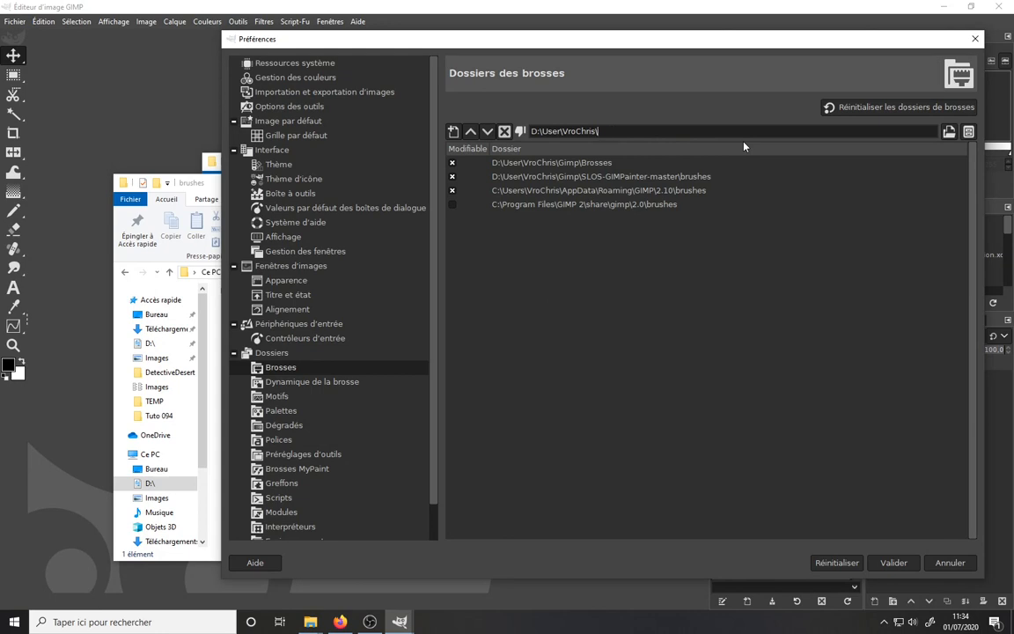
pyautogui.press('BackSpace')
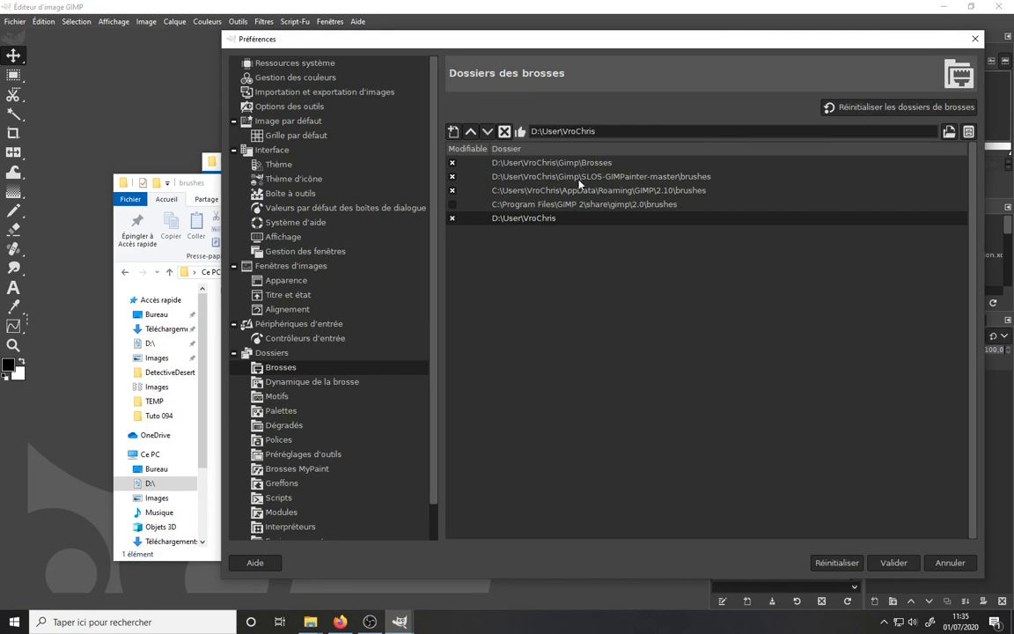
# - Remove the D:\User\VroChris entry from the brush folders list
pyautogui.click(654, 190)
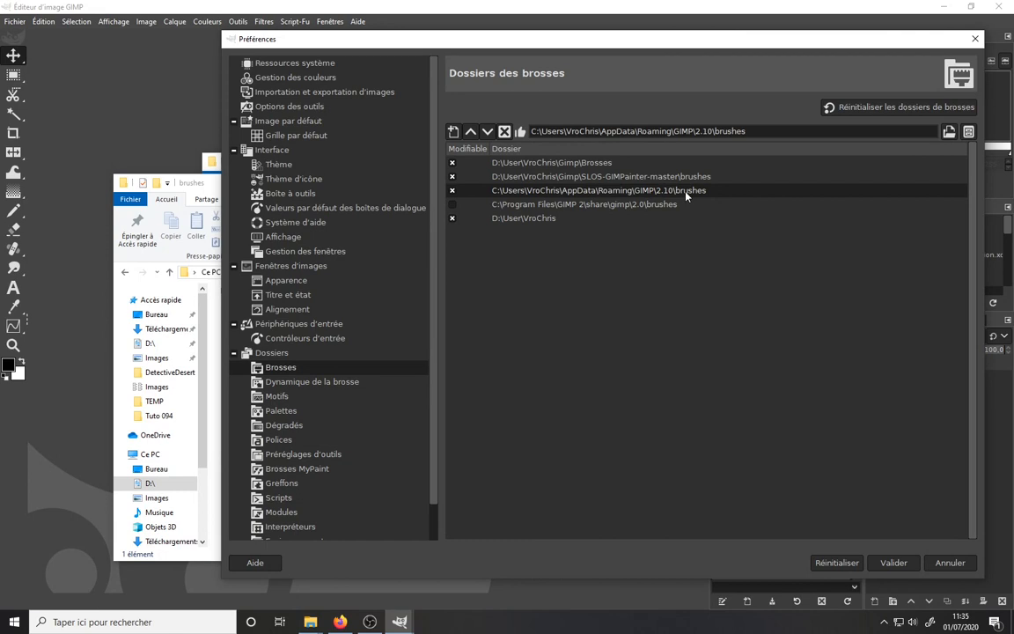
pyautogui.click(578, 205)
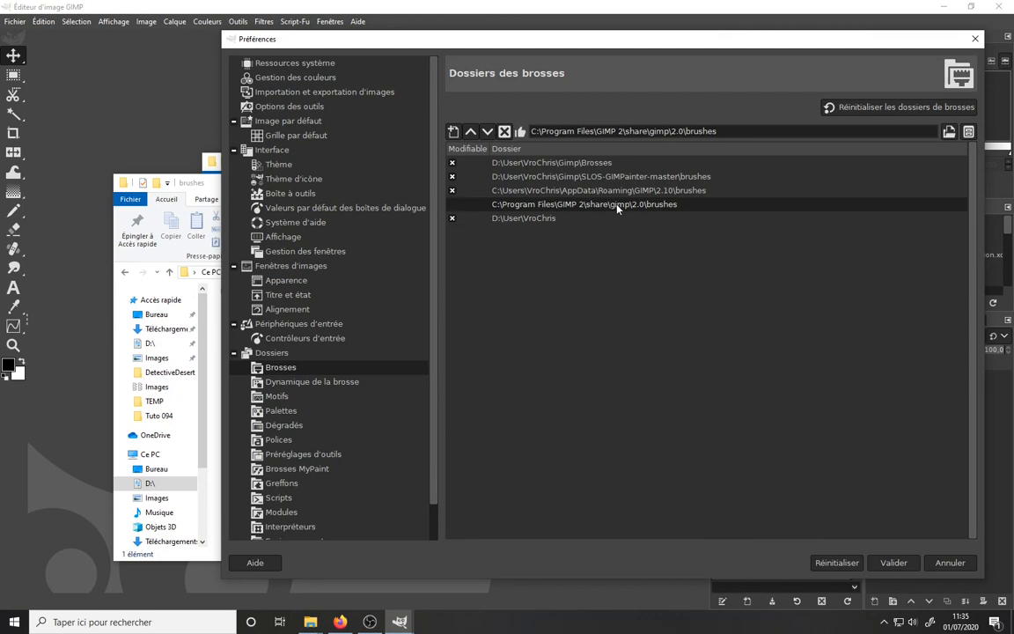
pyautogui.click(528, 218)
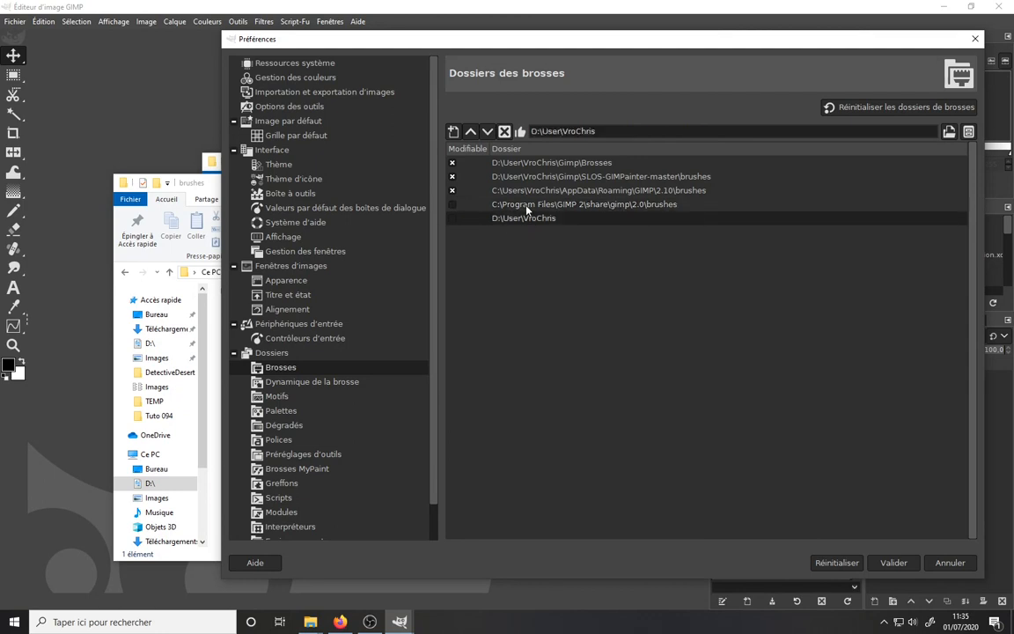
pyautogui.click(506, 133)
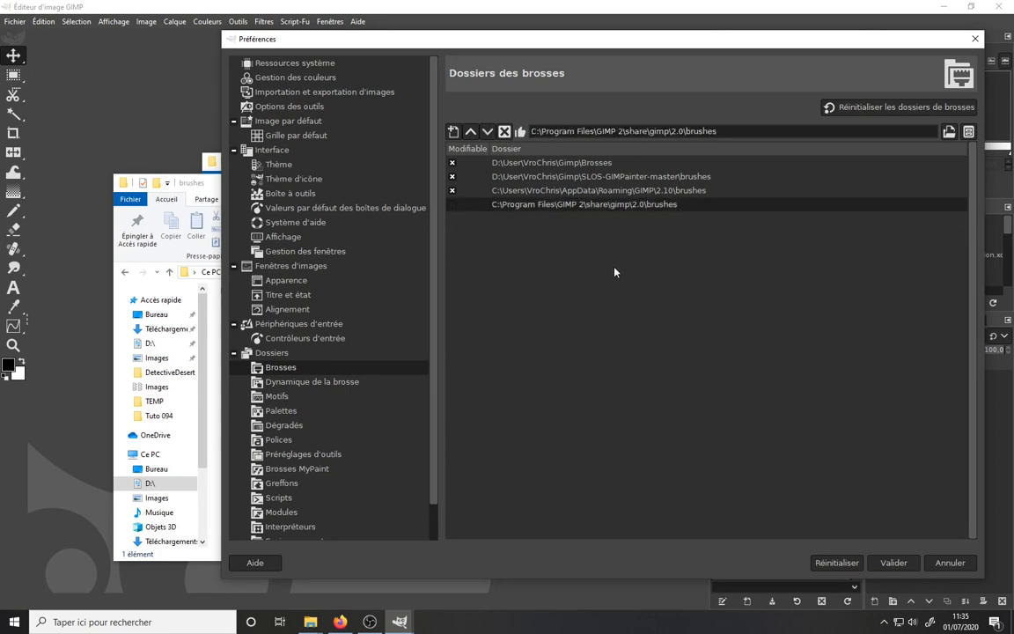
# - Select the SLOS-GIMPainter-master brushes entry and open the brush dynamics folders page
pyautogui.click(552, 177)
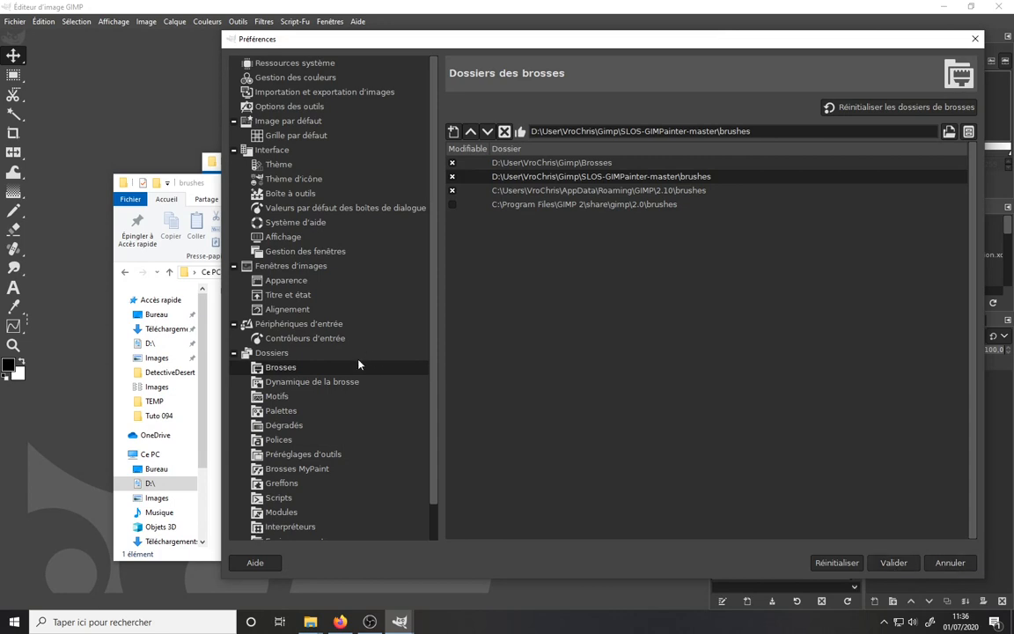
pyautogui.click(313, 383)
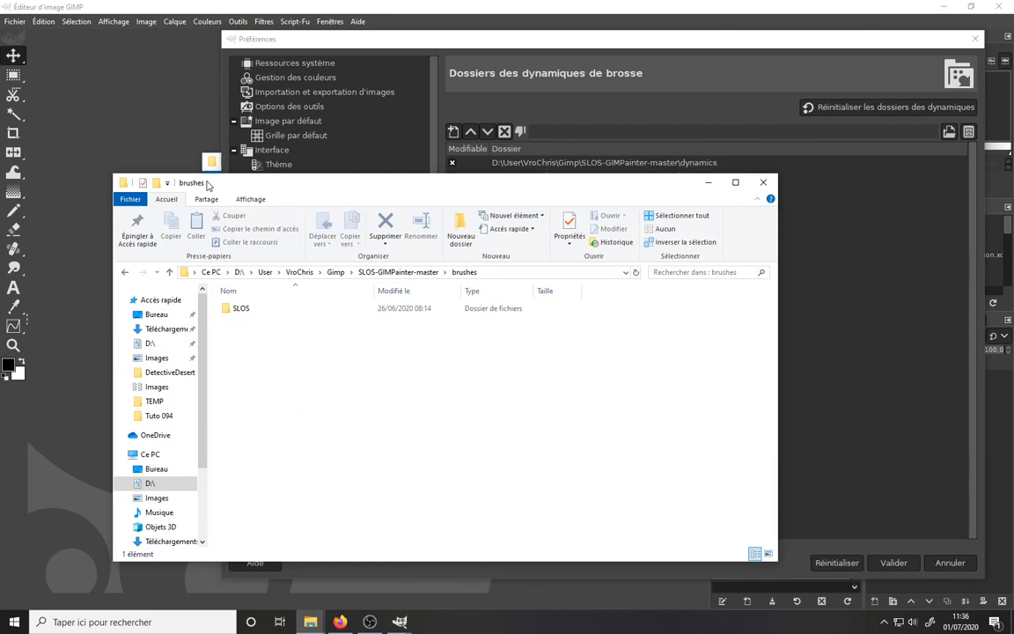
# - Open the dynamics subfolder of SLOS-GIMPainter-master, copy its path and return to Preferences
pyautogui.click(189, 181)
pyautogui.click(403, 272)
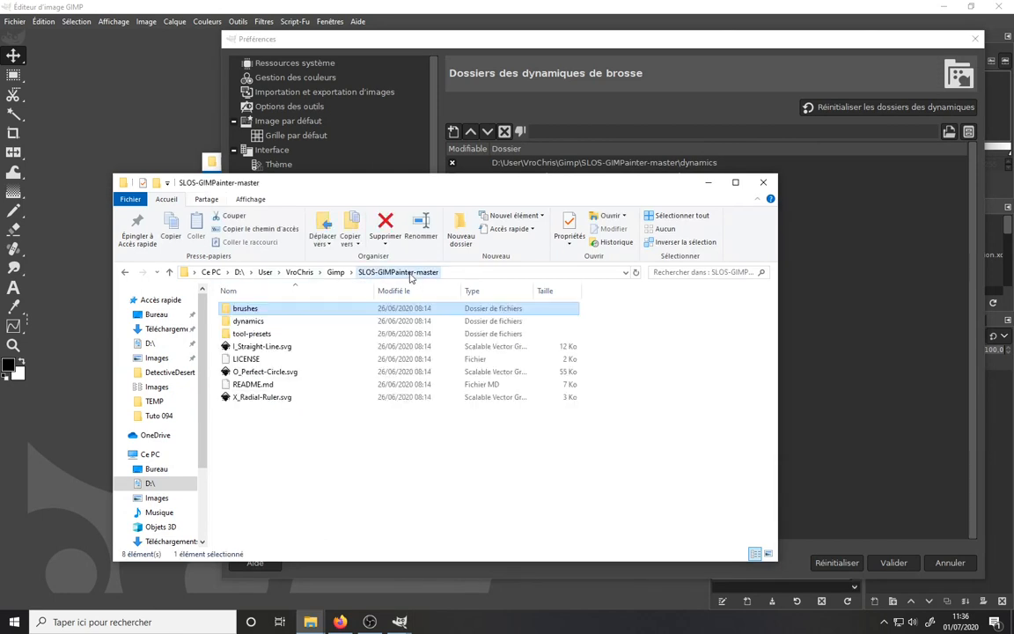
pyautogui.doubleClick(238, 320)
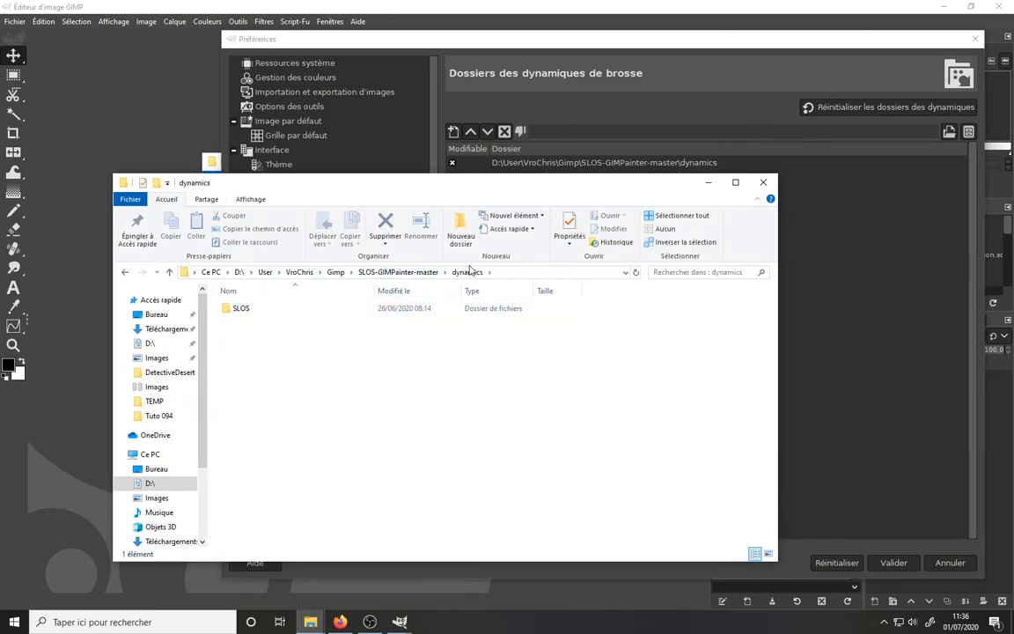
pyautogui.click(498, 272)
pyautogui.hotkey('ctrl', 'c')
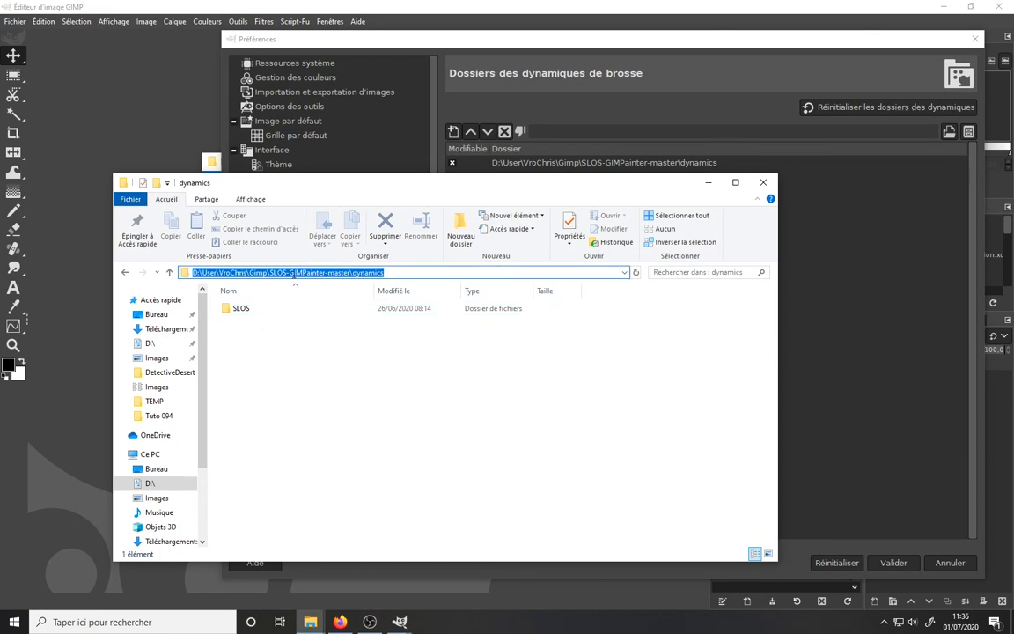
pyautogui.click(505, 27)
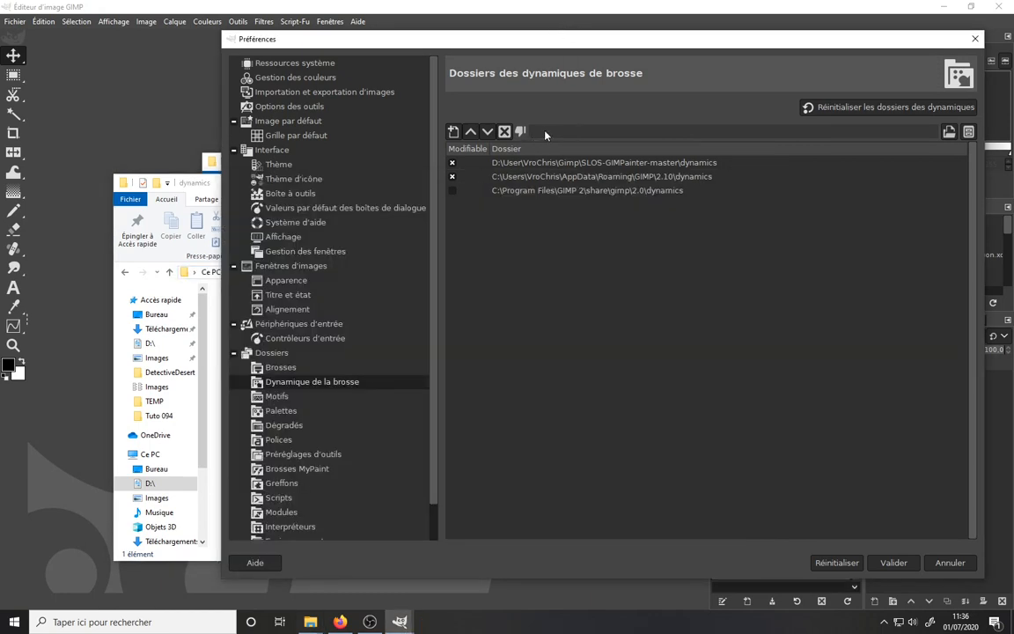
# - Add the SLOS-GIMPainter-master dynamics path as a new dynamics folder entry
pyautogui.click(453, 131)
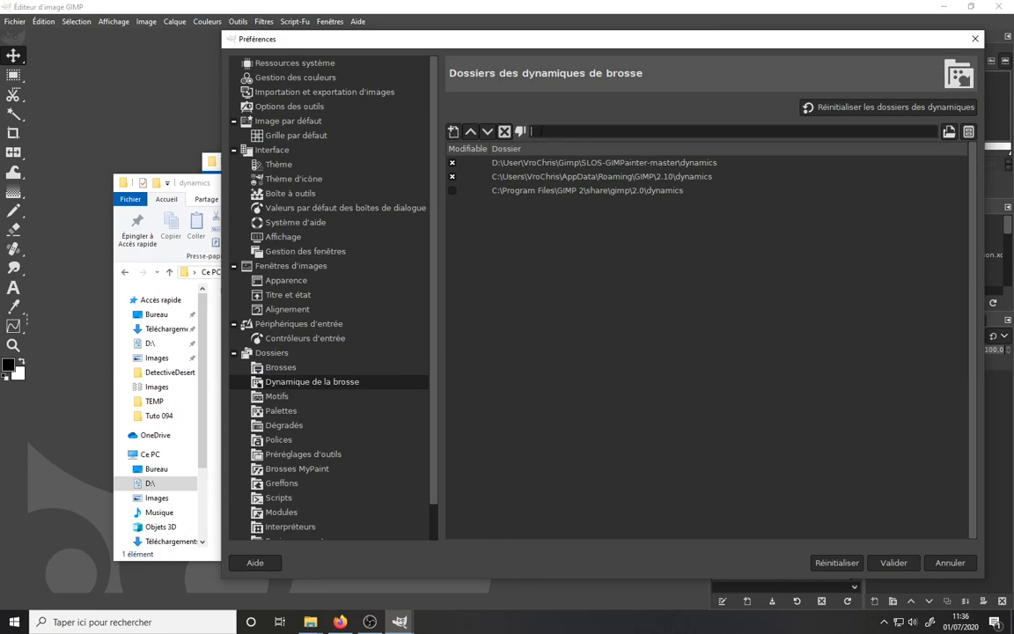
pyautogui.hotkey('ctrl', 'v')
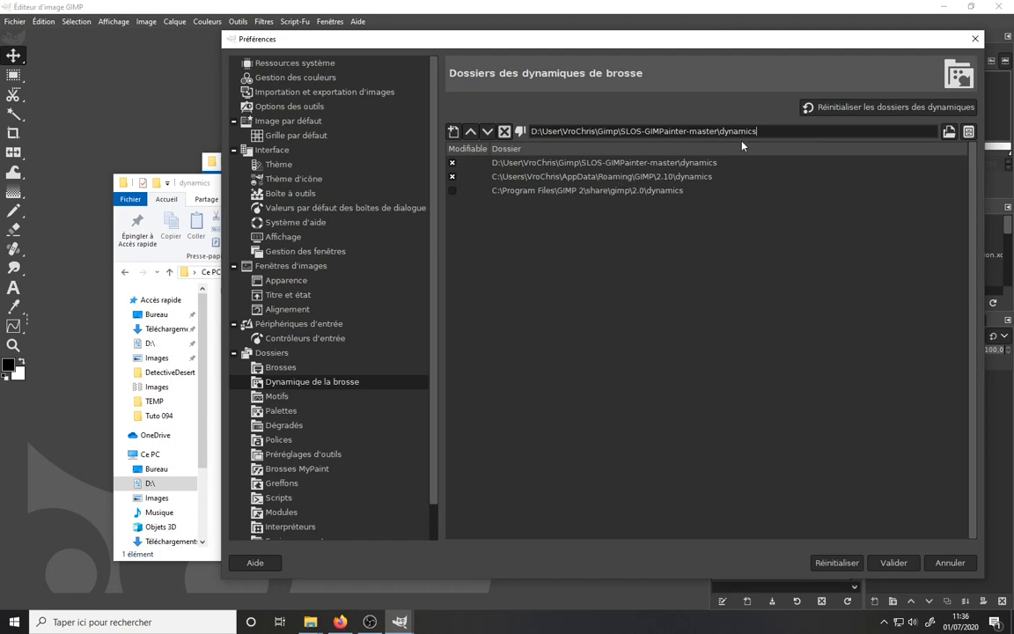
pyautogui.press('Return')
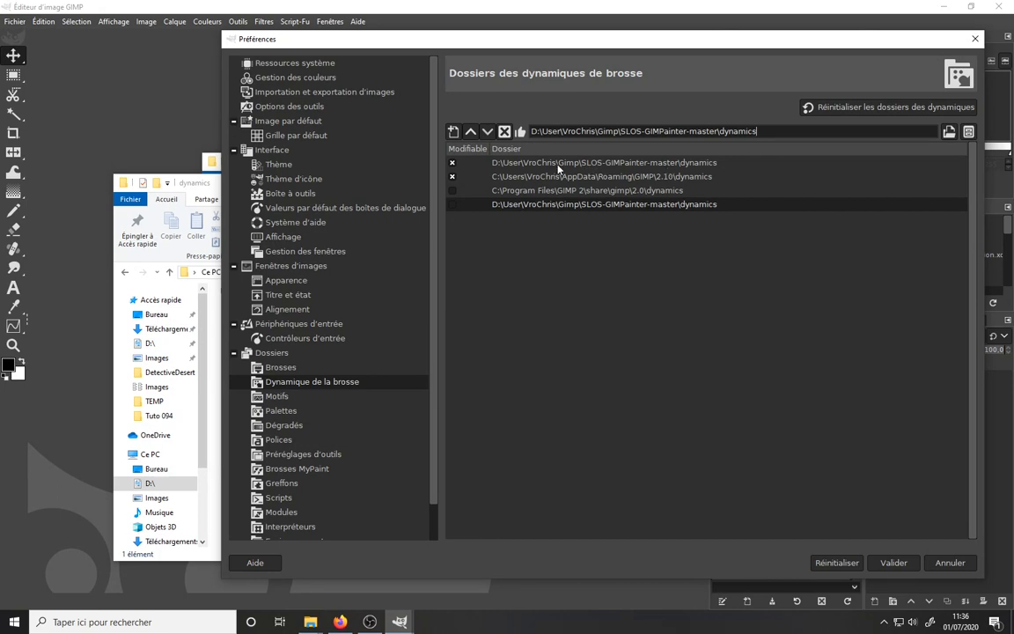
# - Delete the duplicate dynamics entry and the Program Files GIMP 2 dynamics folder, then validate the Preferences
pyautogui.click(504, 131)
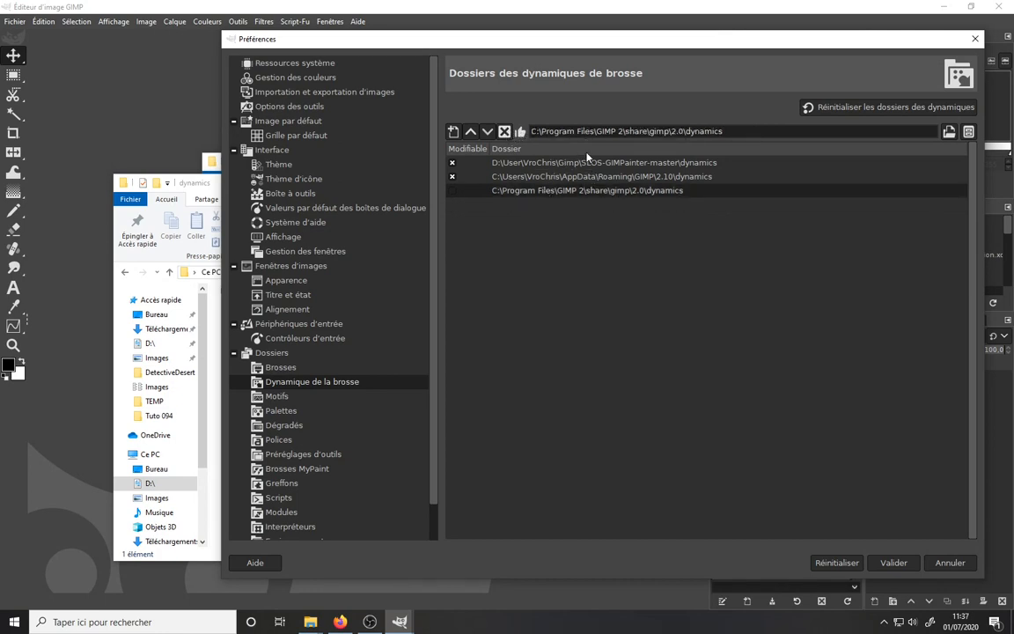
pyautogui.press('Delete')
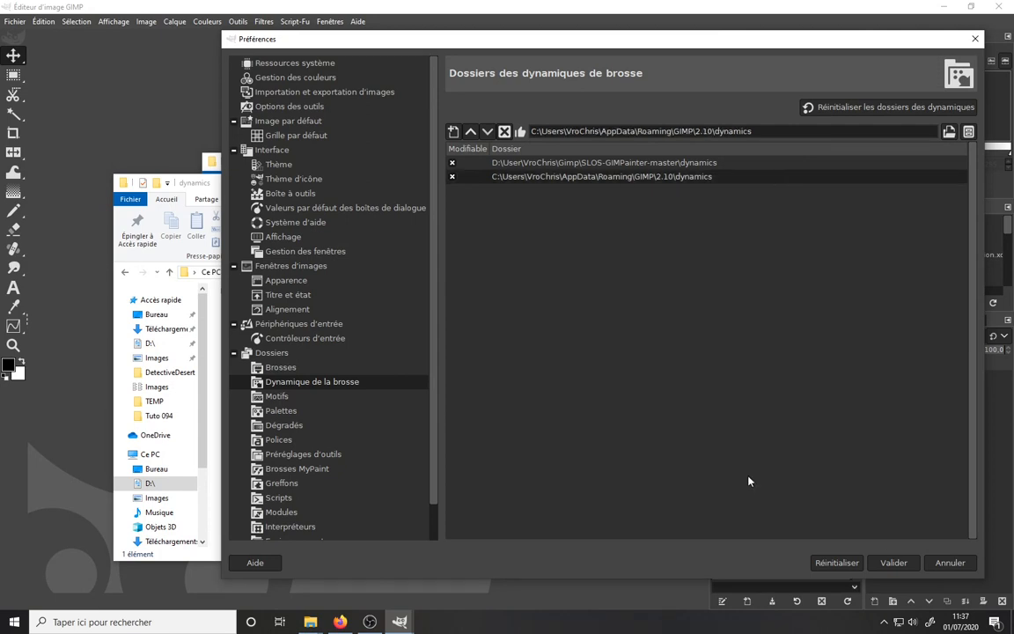
pyautogui.click(893, 562)
# - Reopen Preferences and show the brush dynamics folders page
pyautogui.click(43, 21)
pyautogui.click(62, 350)
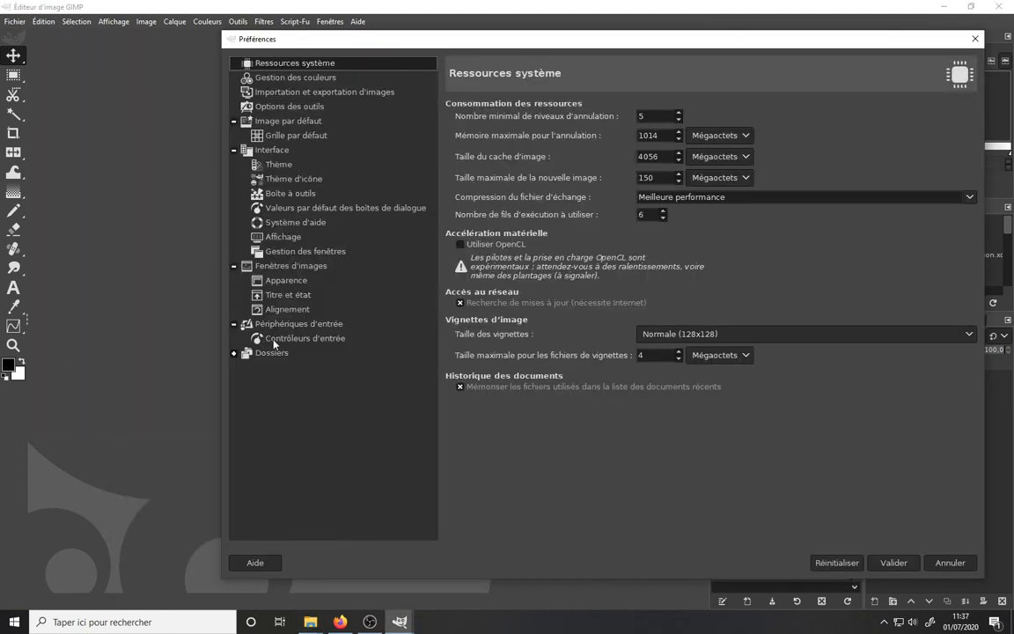
pyautogui.click(272, 353)
pyautogui.doubleClick(264, 354)
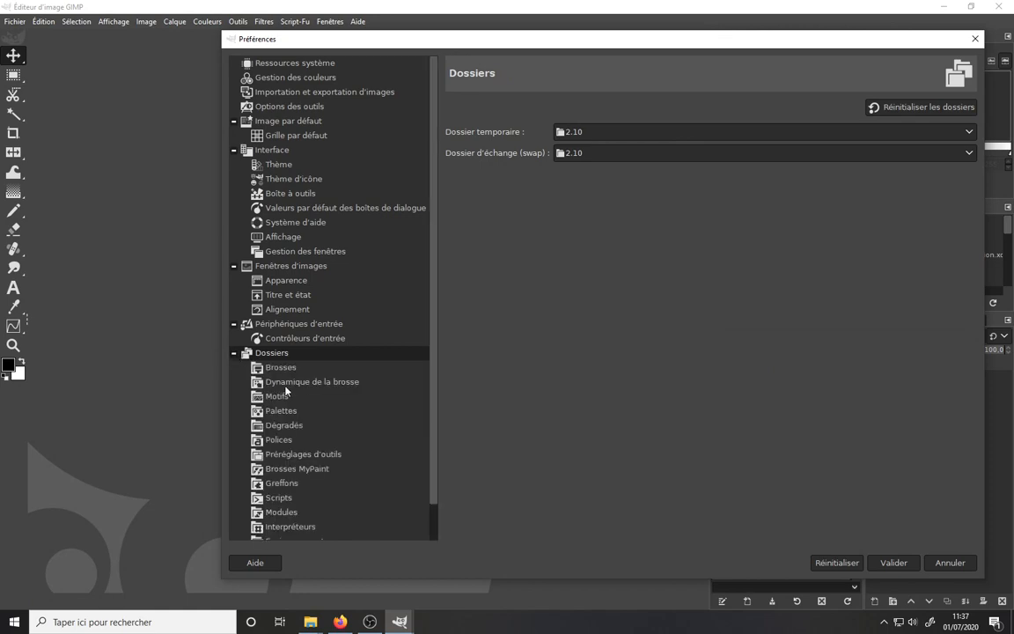
pyautogui.click(294, 384)
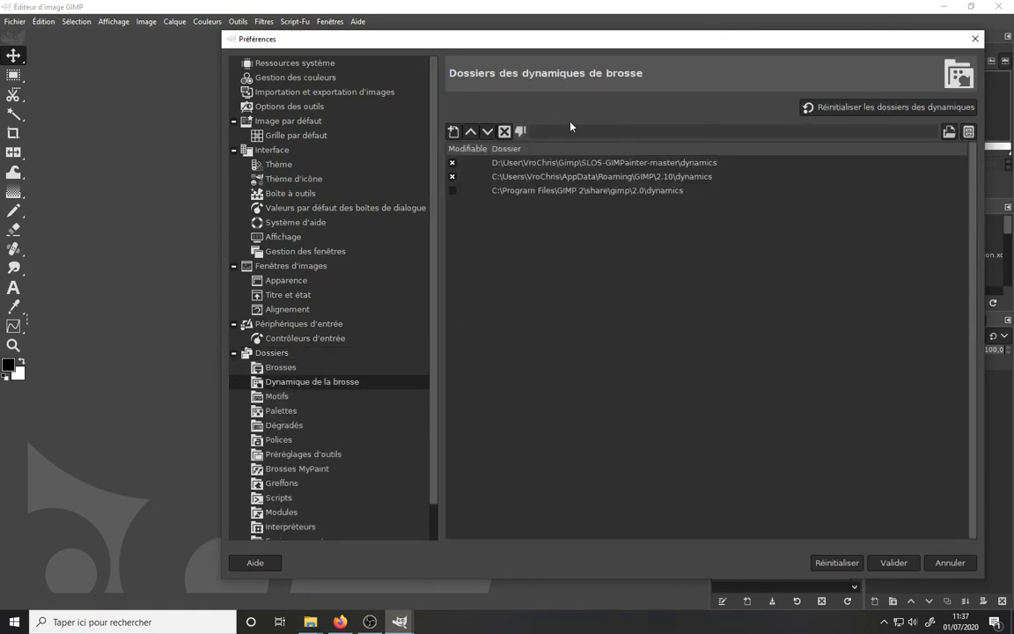
# - Add the SLOS-GIMPainter-master dynamics path again as a new dynamics folder entry
pyautogui.click(455, 132)
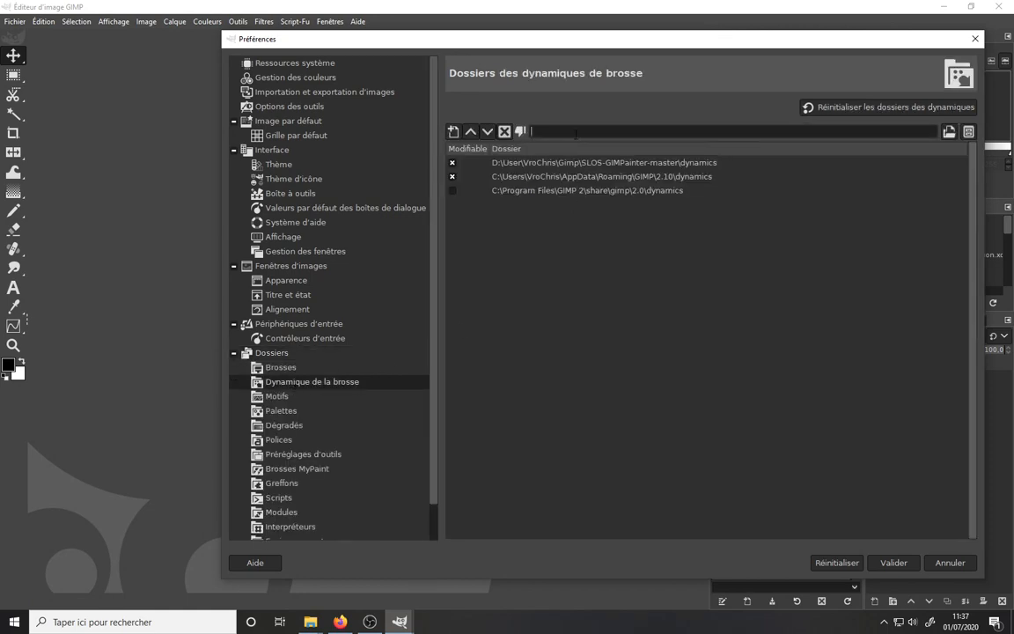
pyautogui.hotkey('ctrl', 'v')
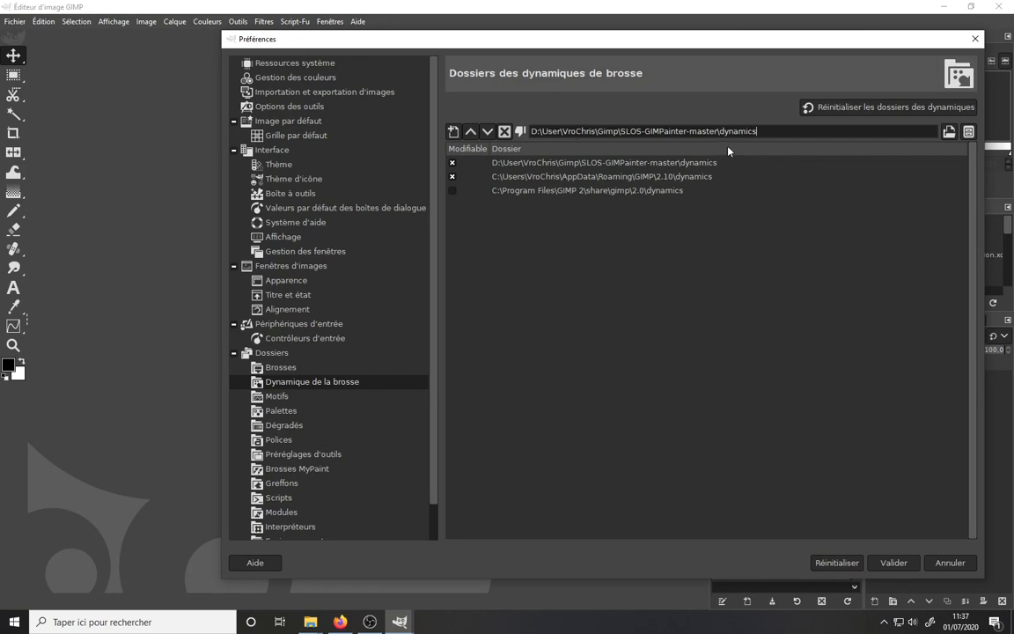
pyautogui.press('Return')
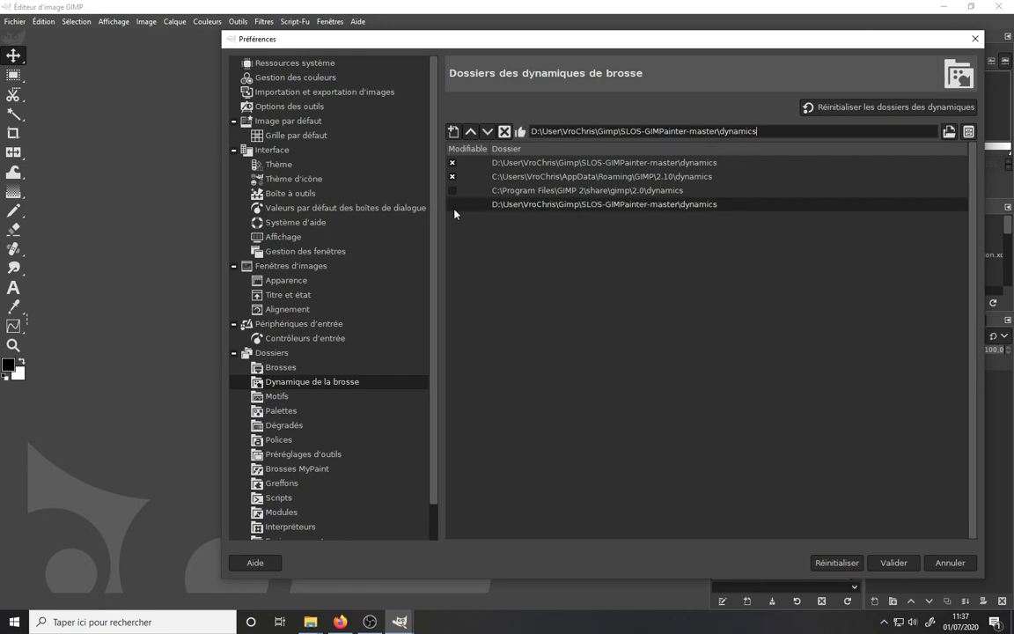
# - Move the new dynamics entry to the top of the list and delete it
pyautogui.click(470, 132)
pyautogui.click(470, 132)
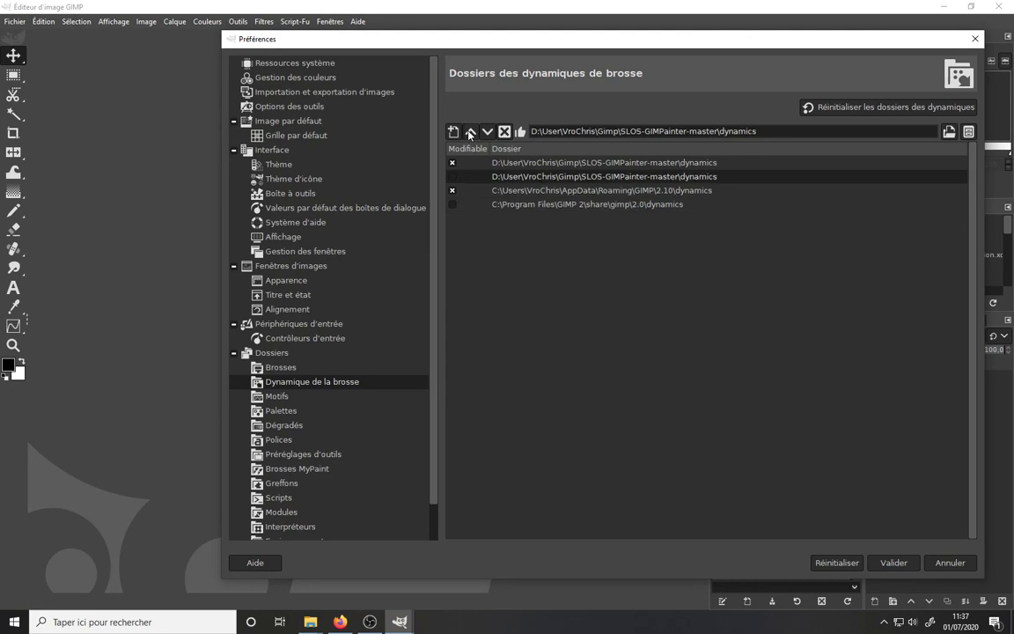
pyautogui.click(470, 132)
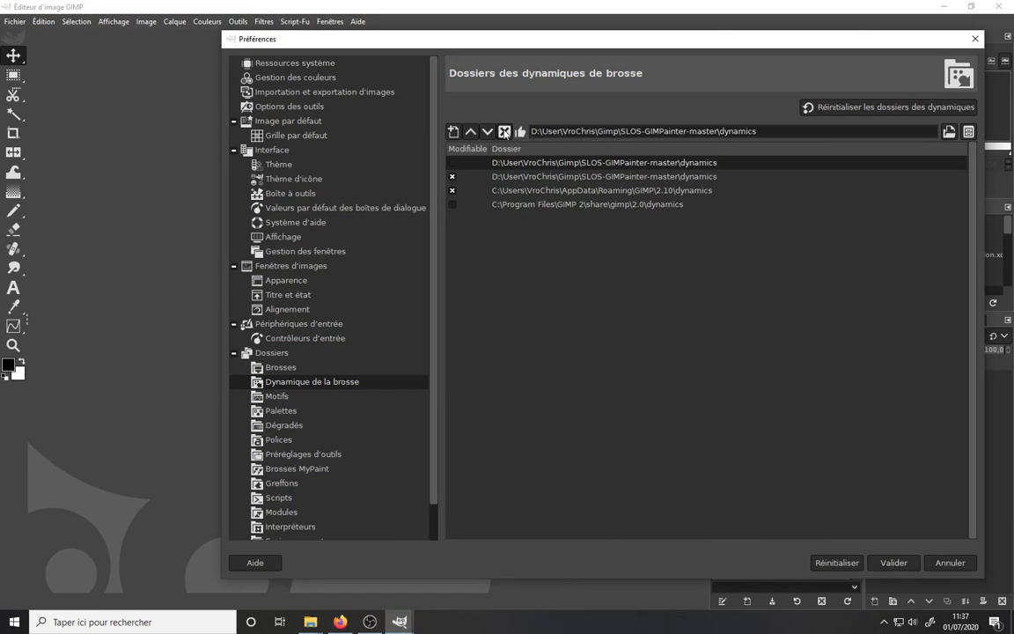
pyautogui.click(505, 132)
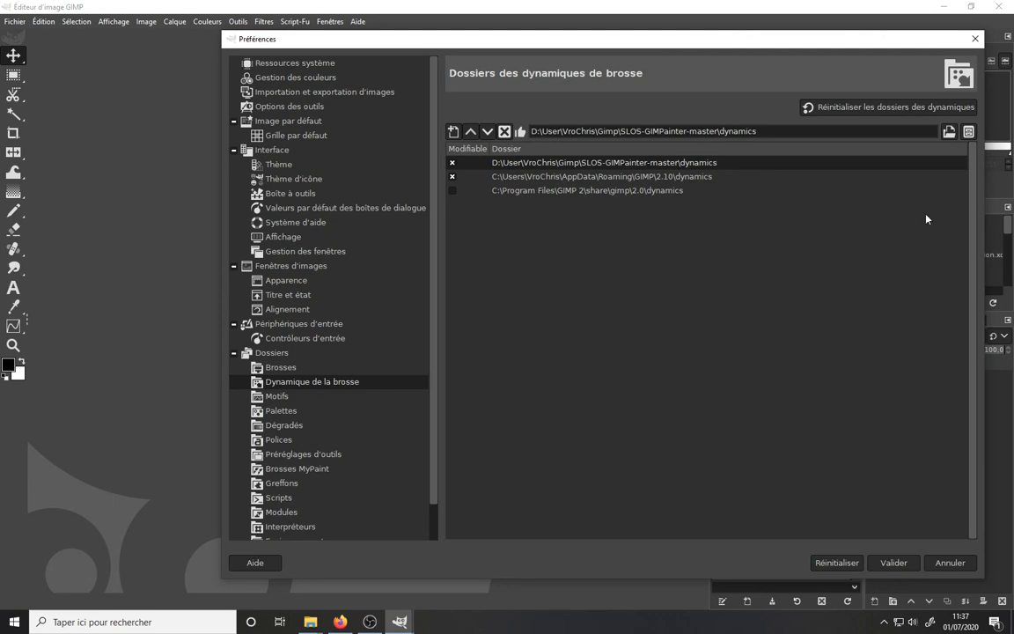
# - Discard the preference changes, reopen Preferences and show the tool-presets folders page
pyautogui.click(950, 562)
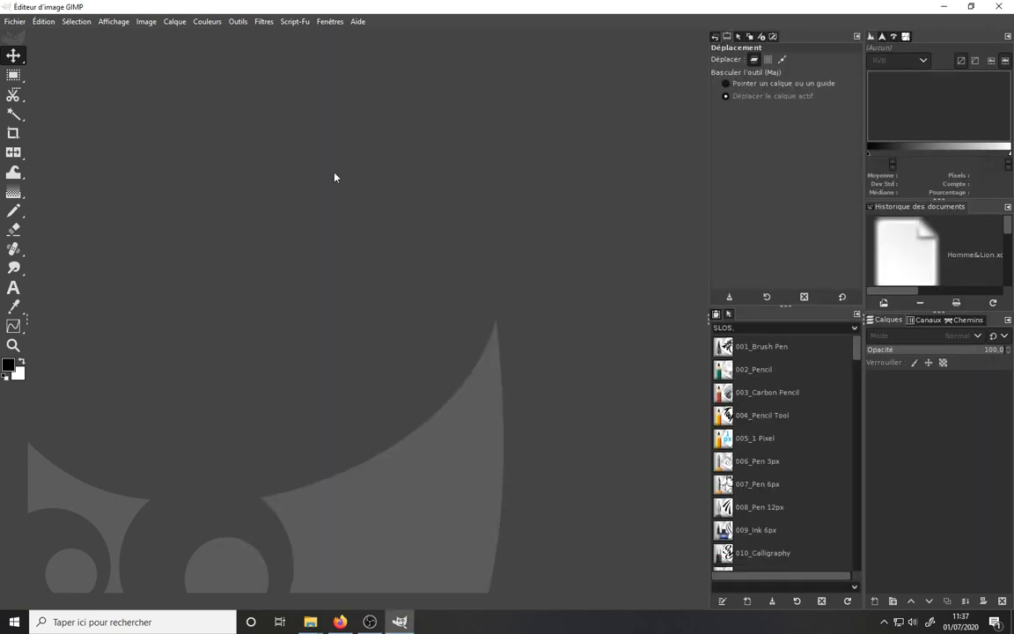
pyautogui.click(53, 21)
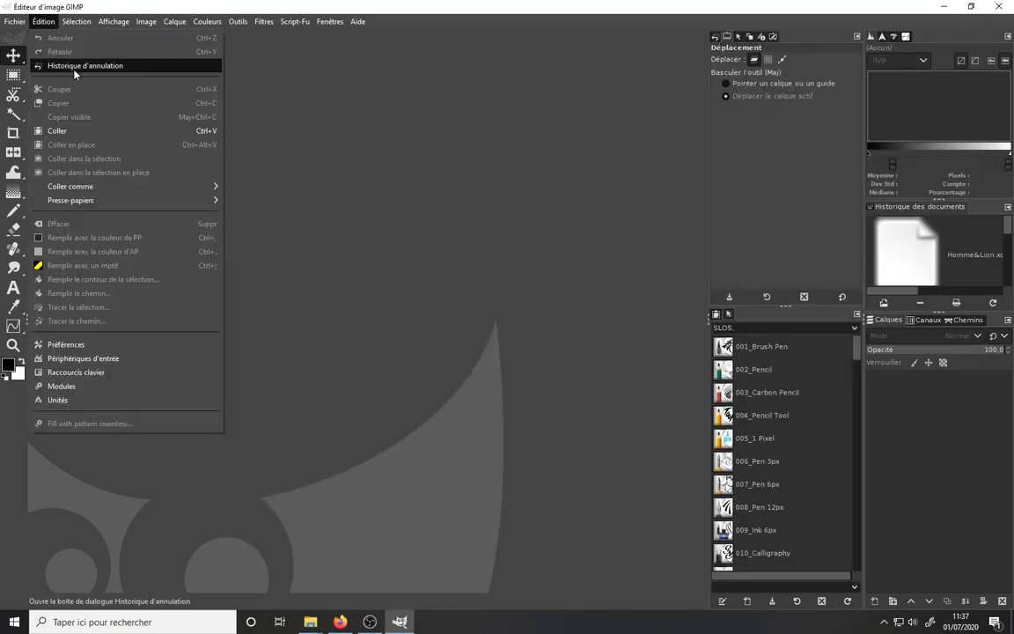
pyautogui.click(77, 349)
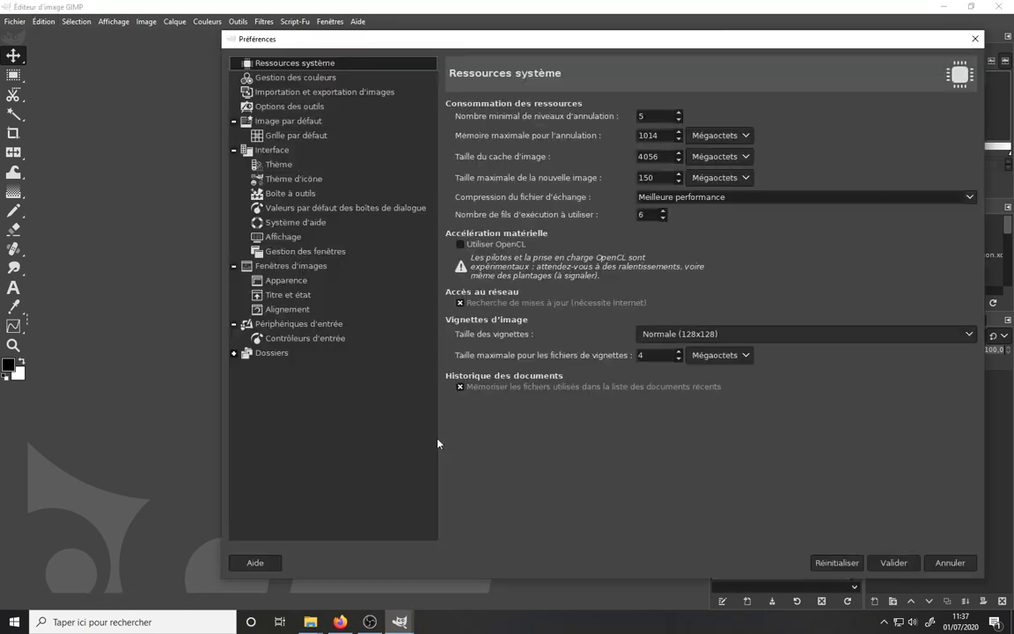
pyautogui.click(233, 353)
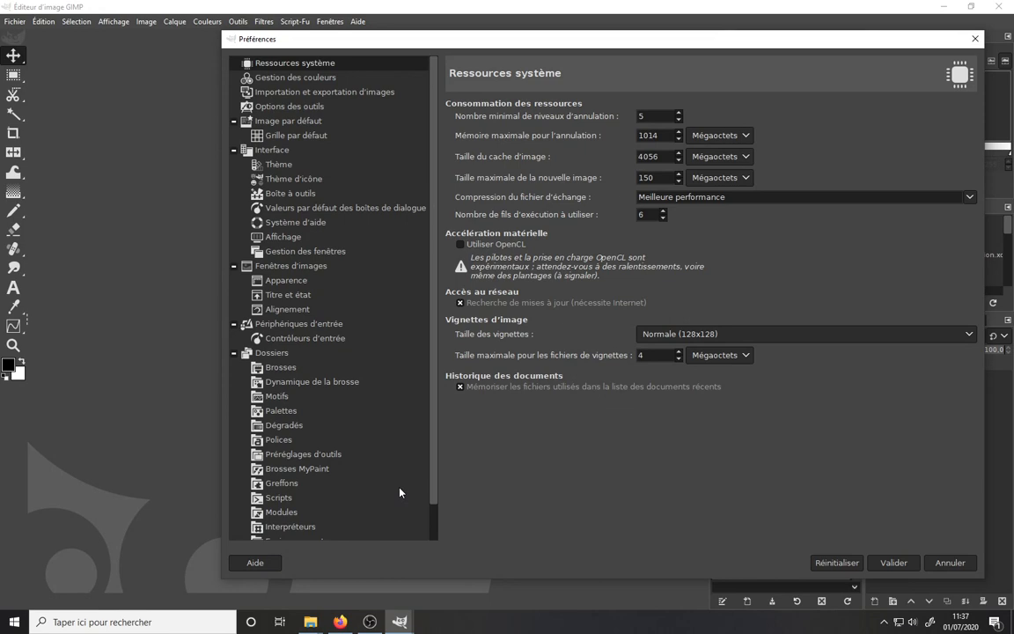
pyautogui.scroll(-2, 318, 394)
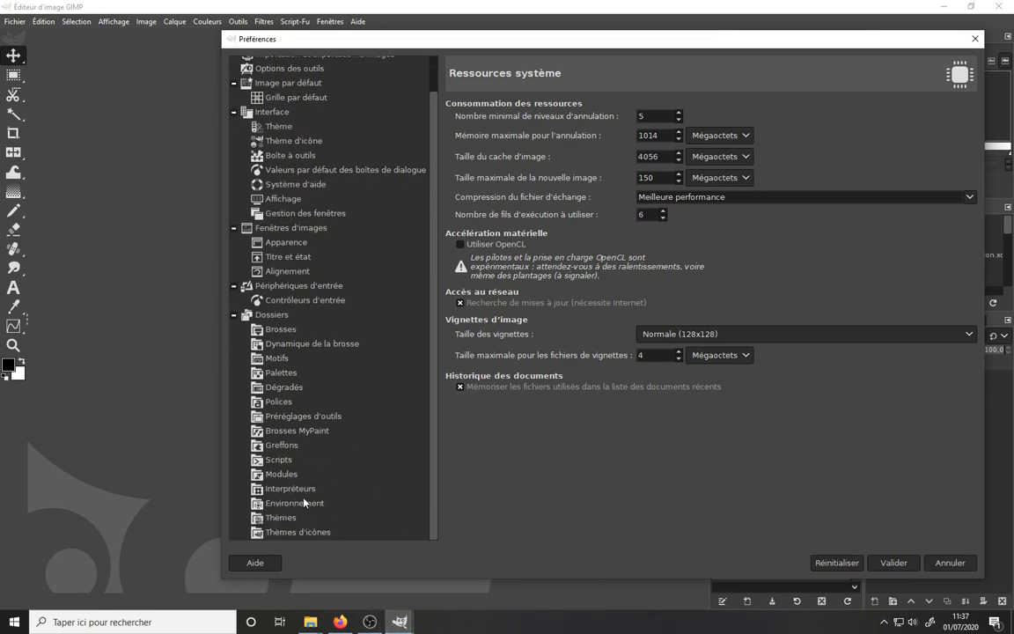
pyautogui.click(288, 419)
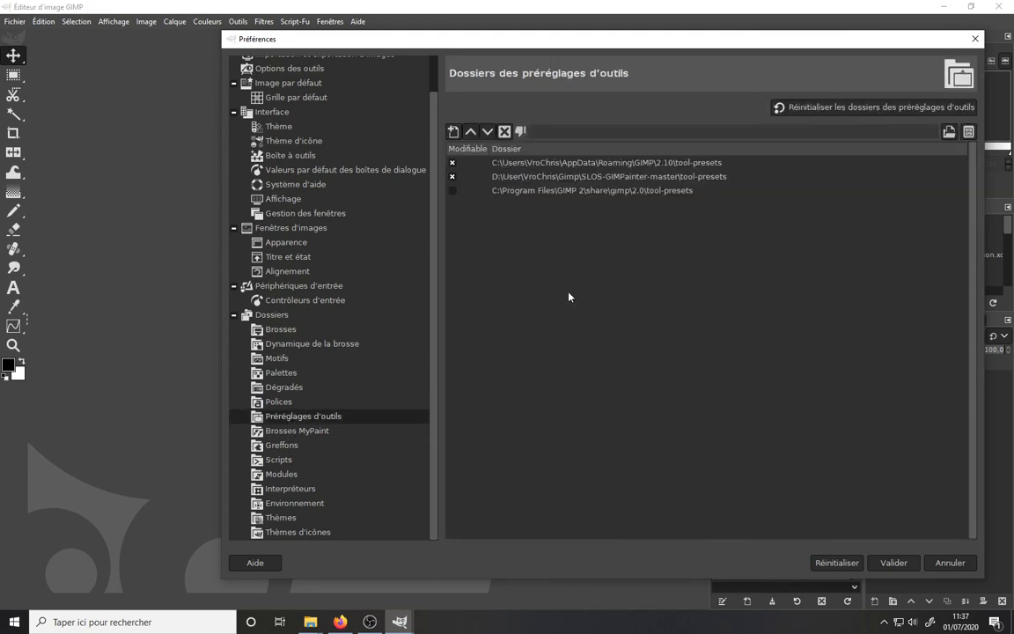
# - Browse the downloaded Photo Image, Gimp and GimpPortable folders in File Explorer, then close that window
pyautogui.click(313, 621)
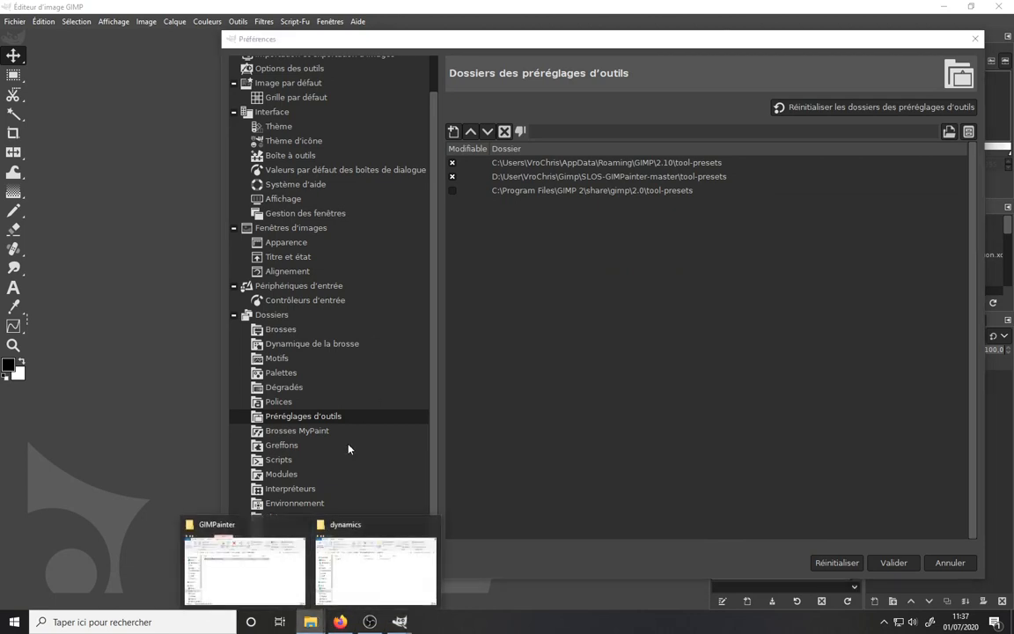
pyautogui.click(258, 570)
pyautogui.click(482, 251)
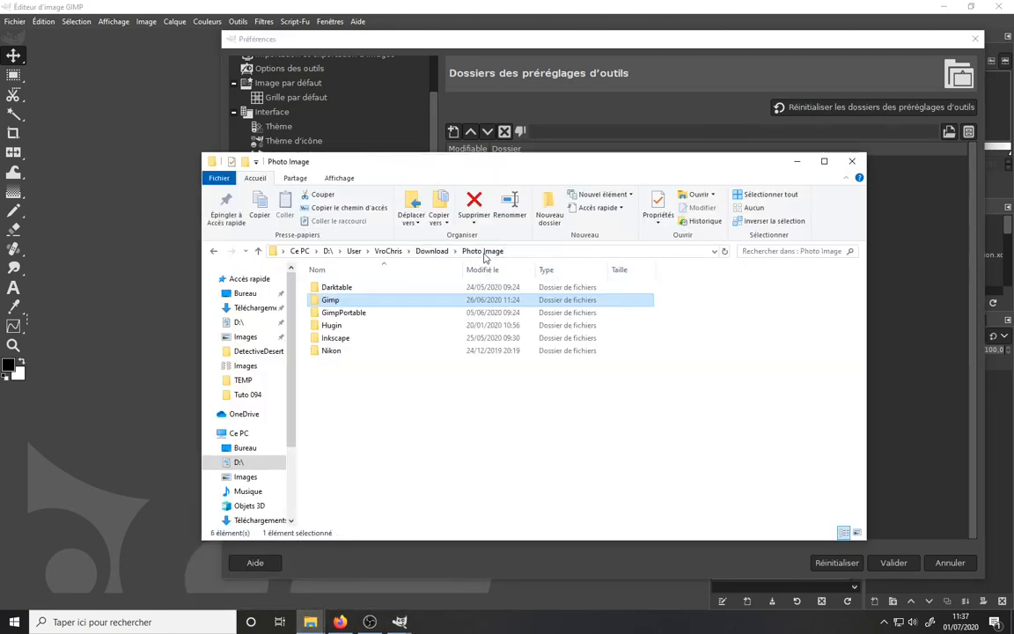
pyautogui.doubleClick(343, 313)
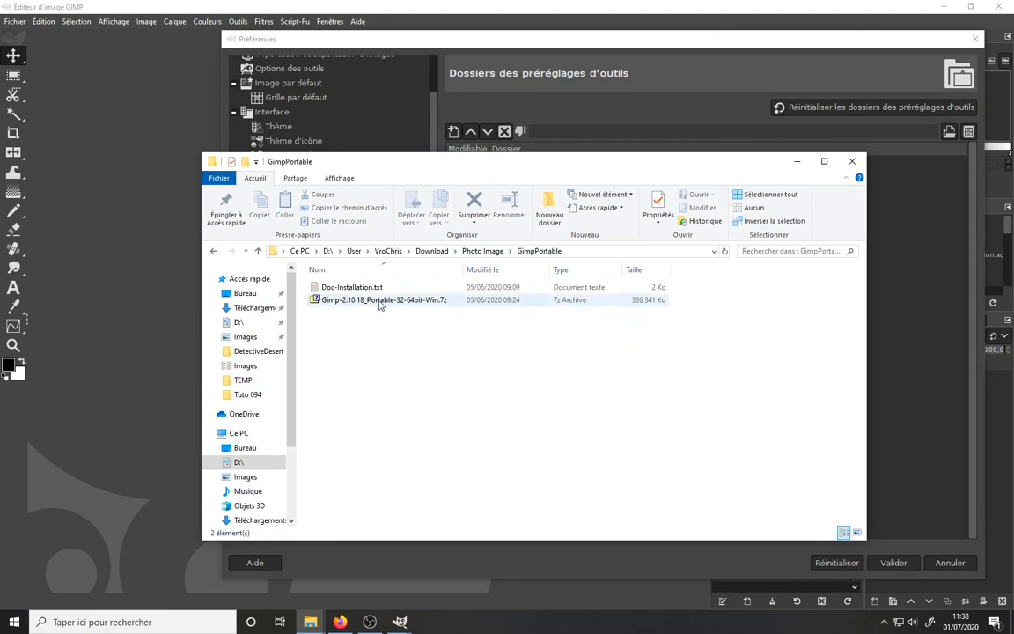
pyautogui.click(481, 251)
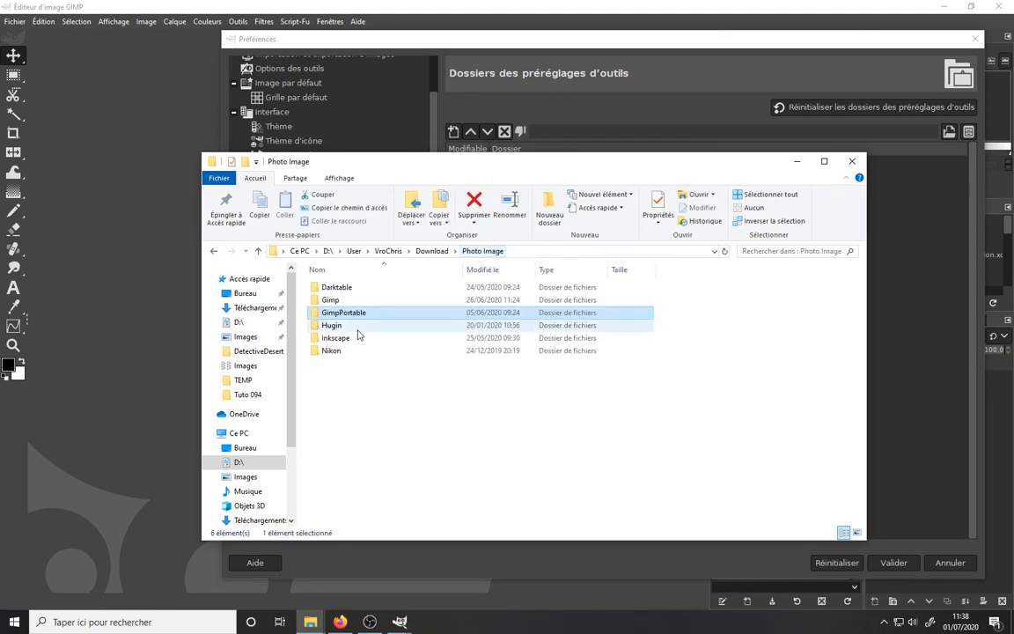
pyautogui.doubleClick(339, 301)
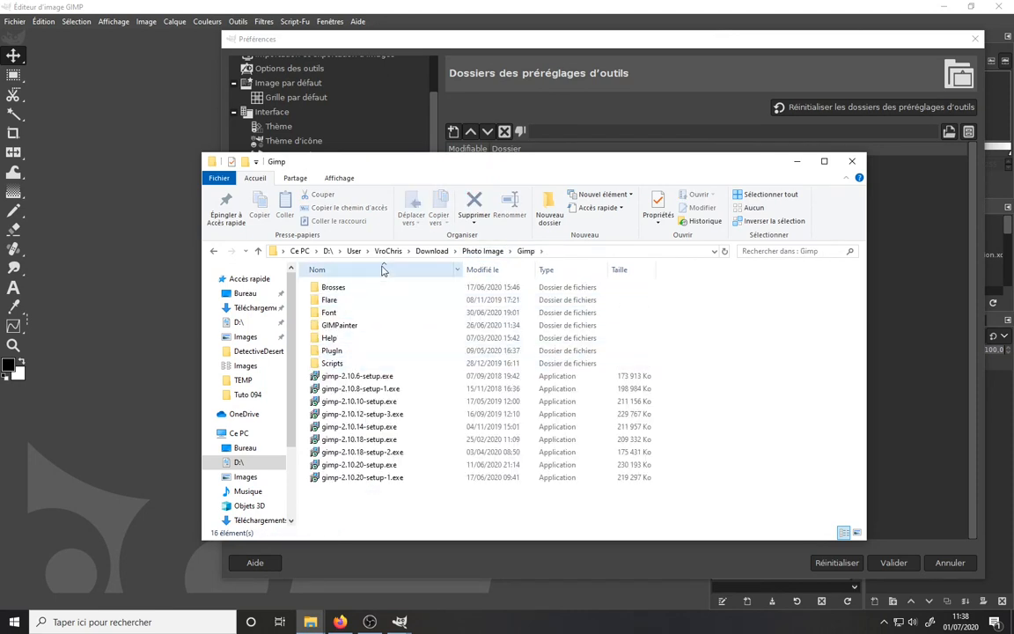
pyautogui.click(470, 252)
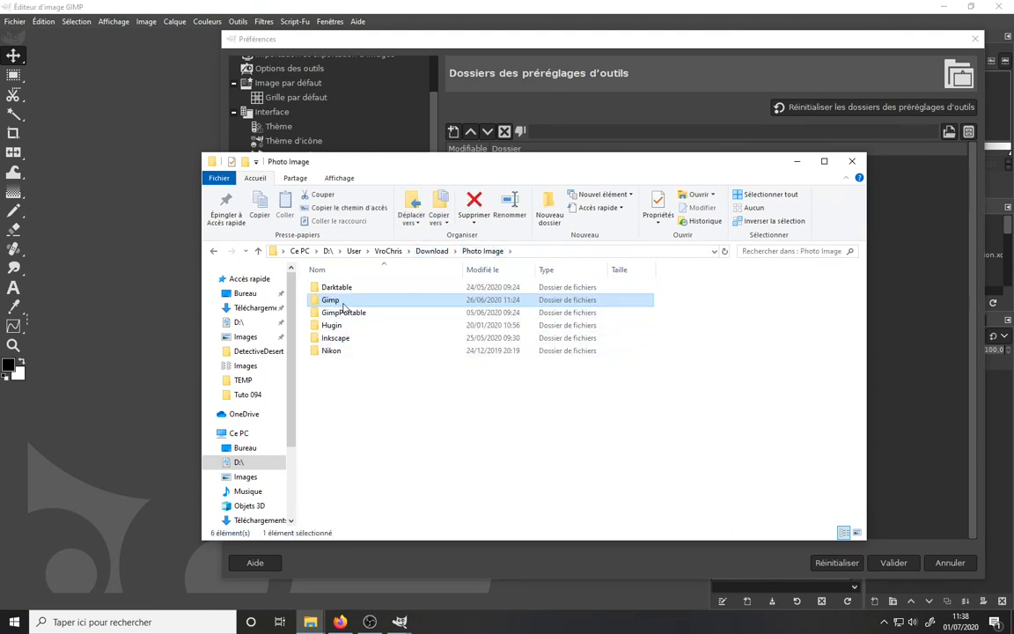
pyautogui.click(852, 162)
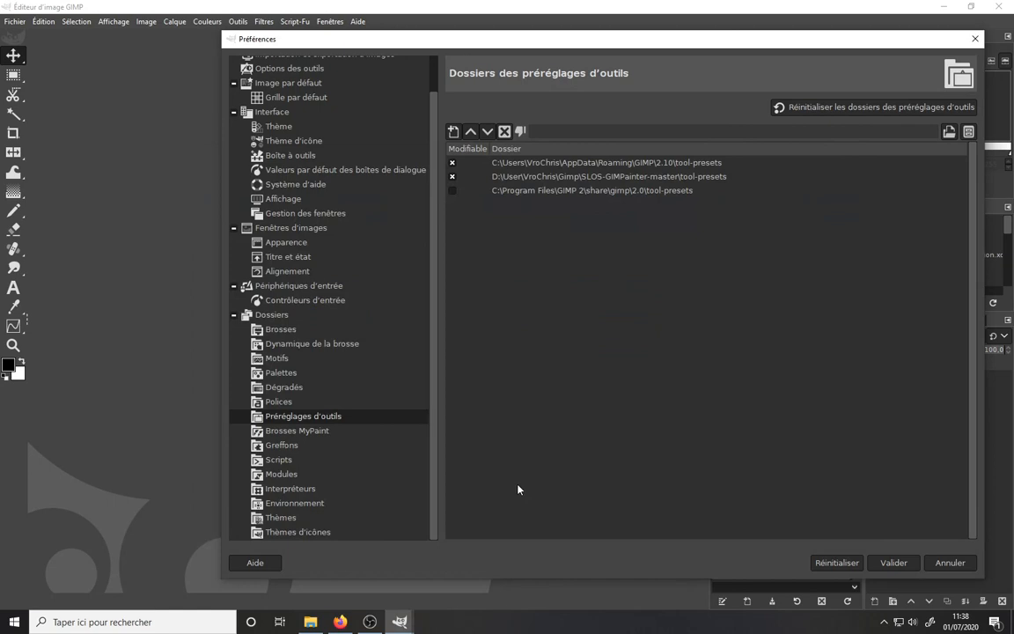
# - Copy the path of the SLOS-GIMPainter-master tool-presets folder from File Explorer
pyautogui.click(310, 622)
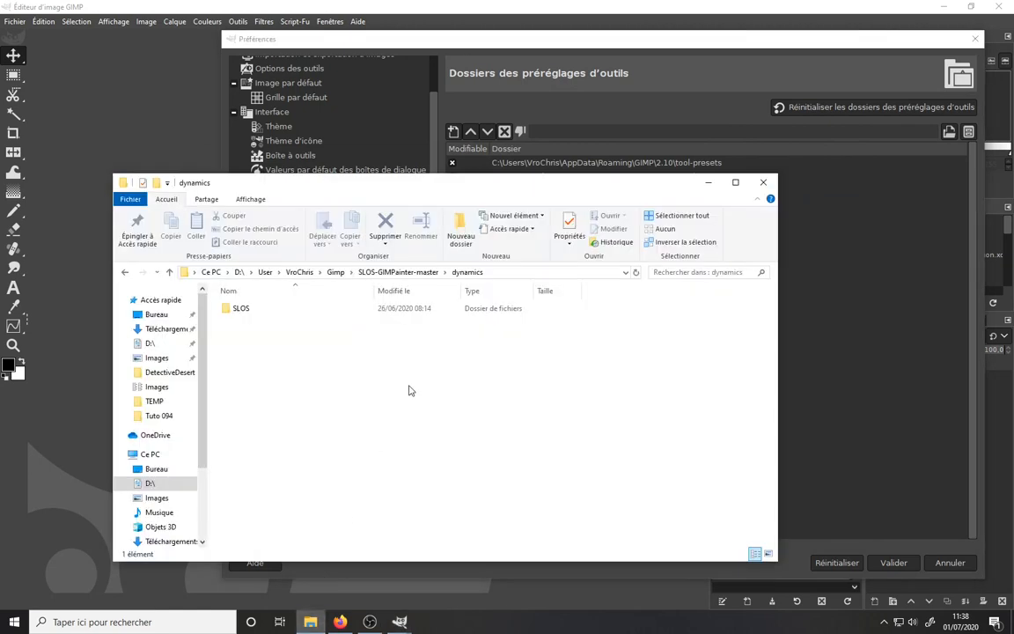
pyautogui.click(396, 272)
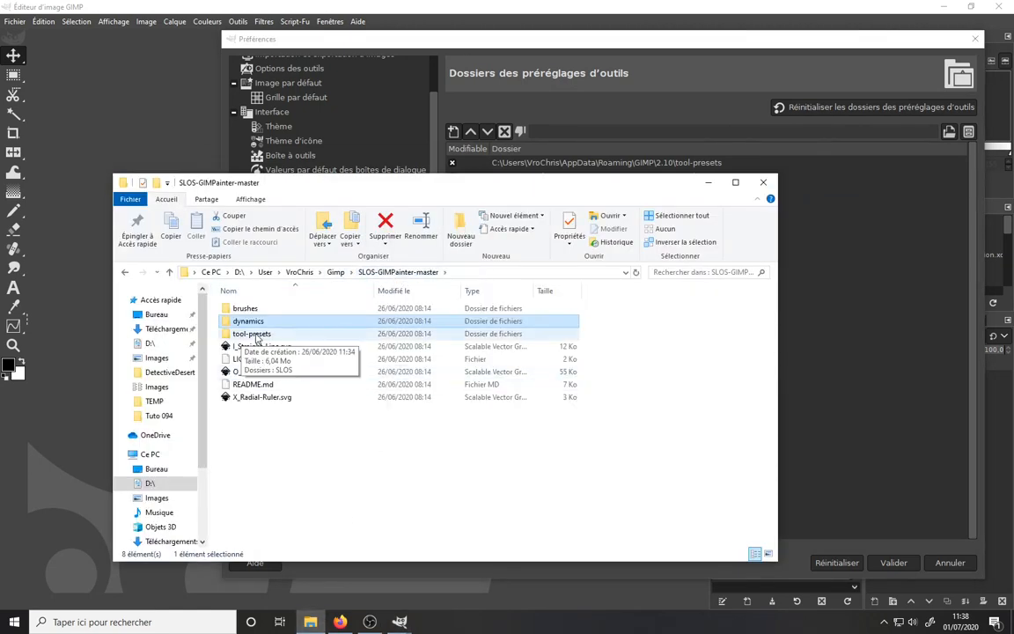
pyautogui.doubleClick(252, 334)
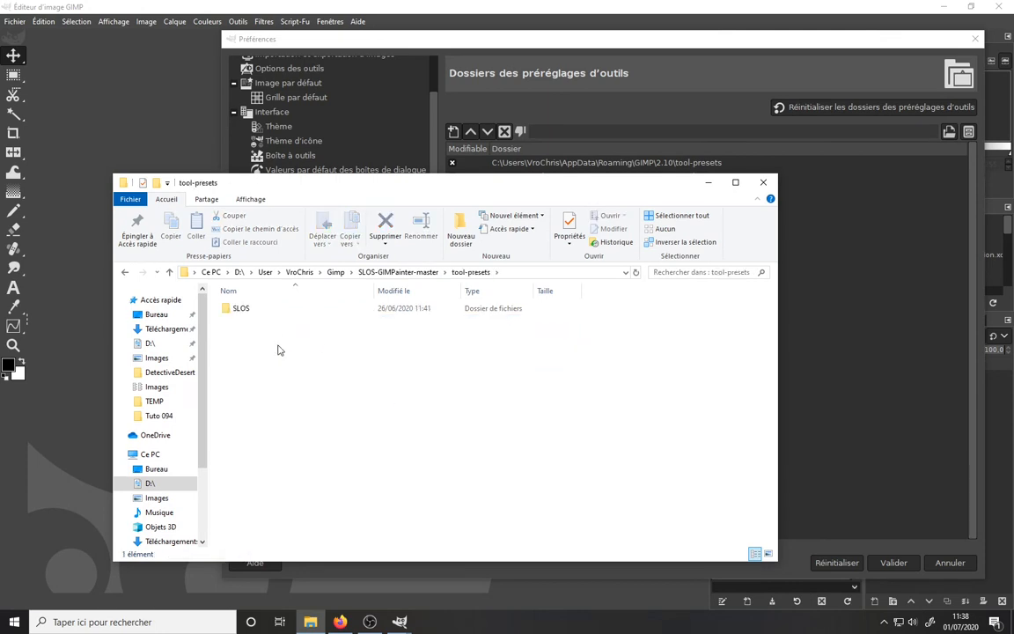
pyautogui.click(514, 272)
pyautogui.hotkey('ctrl', 'c')
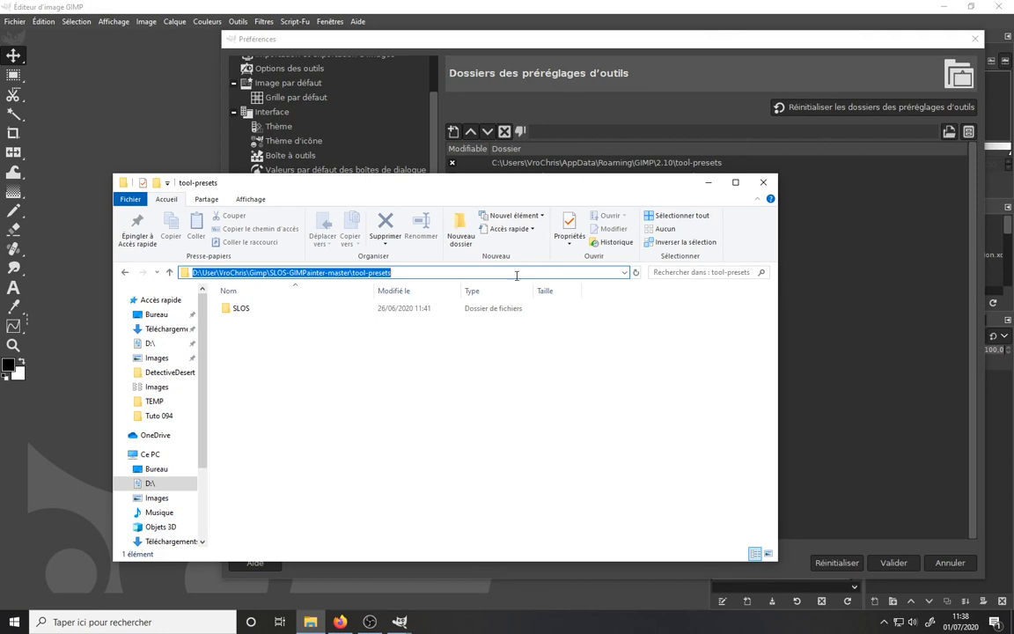
pyautogui.click(584, 44)
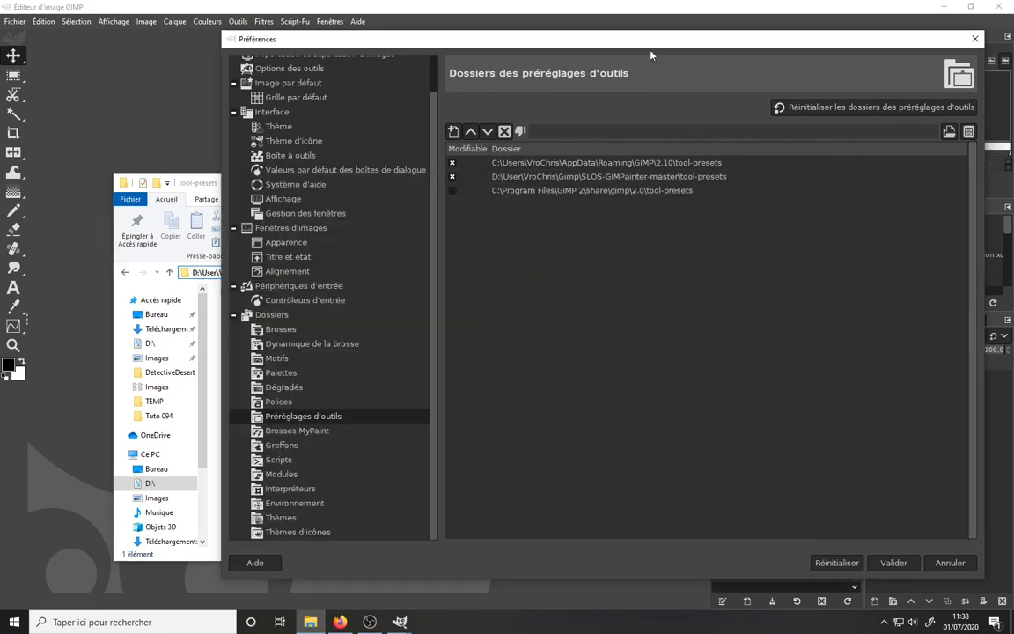
# - Add the SLOS-GIMPainter-master tool-presets path as a new tool-presets folder entry, then delete it
pyautogui.click(453, 132)
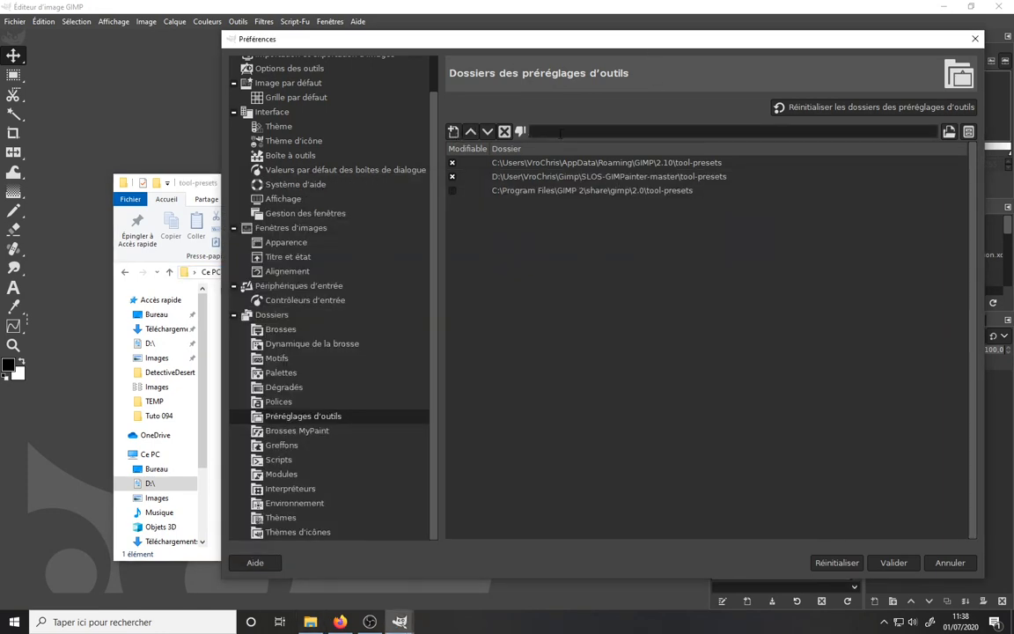
pyautogui.hotkey('ctrl', 'v')
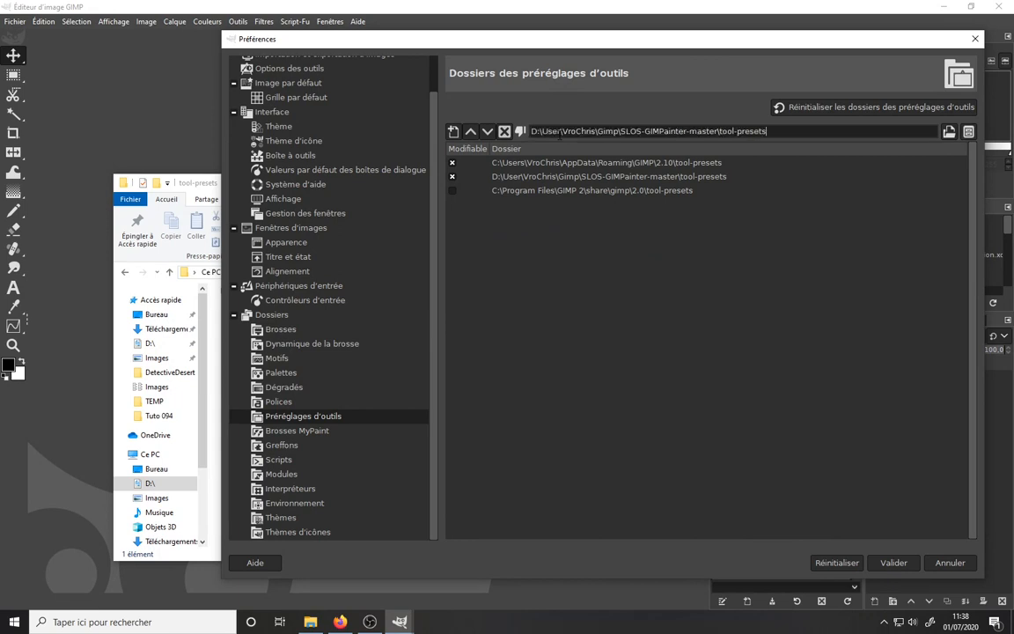
pyautogui.press('Return')
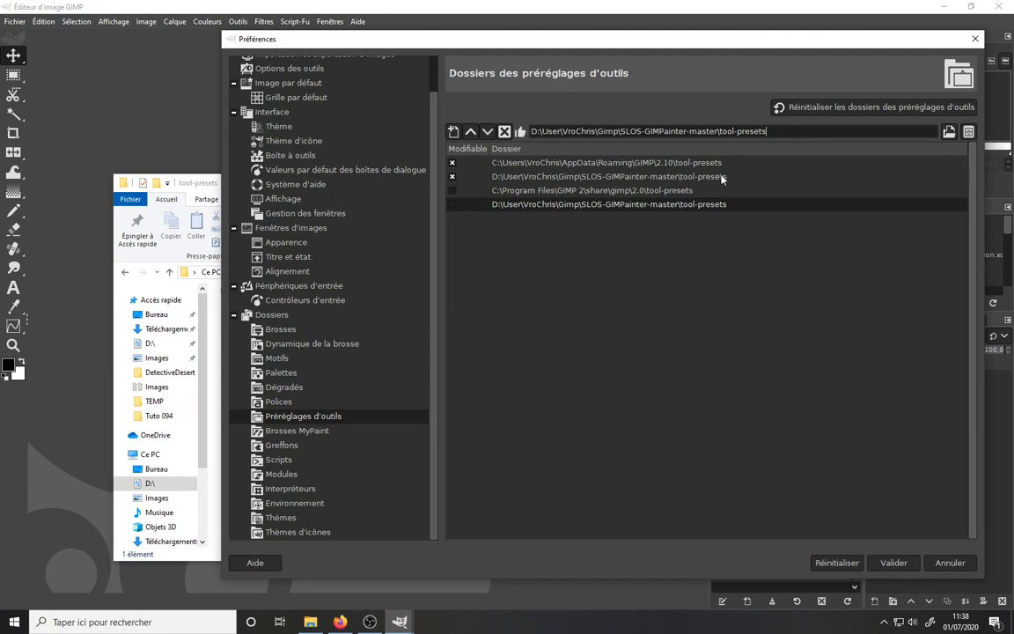
pyautogui.click(504, 131)
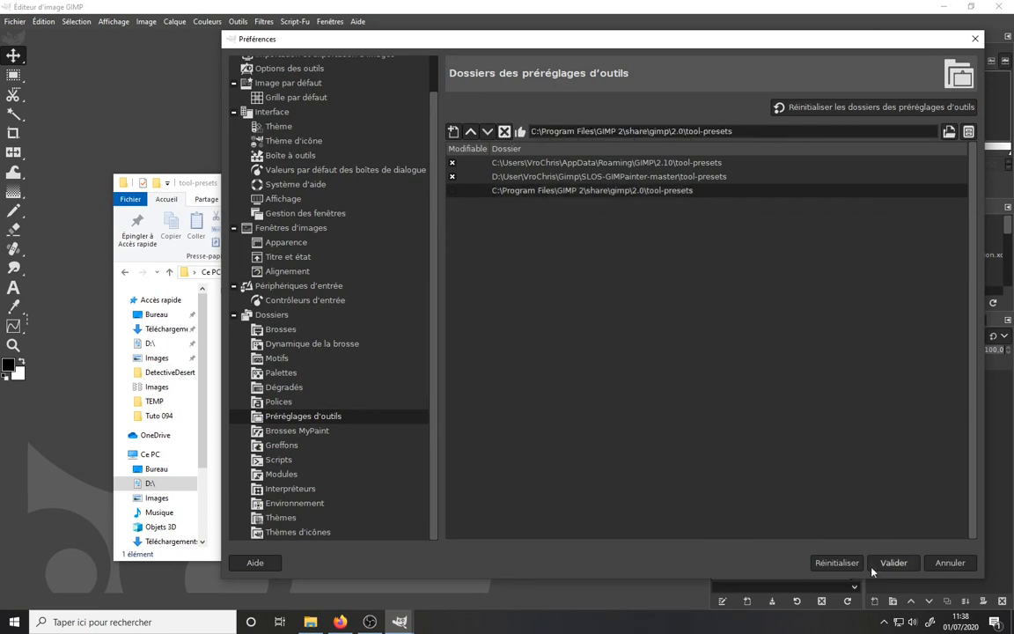
# - Cancel Preferences, close File Explorer and restart GIMP
pyautogui.click(957, 566)
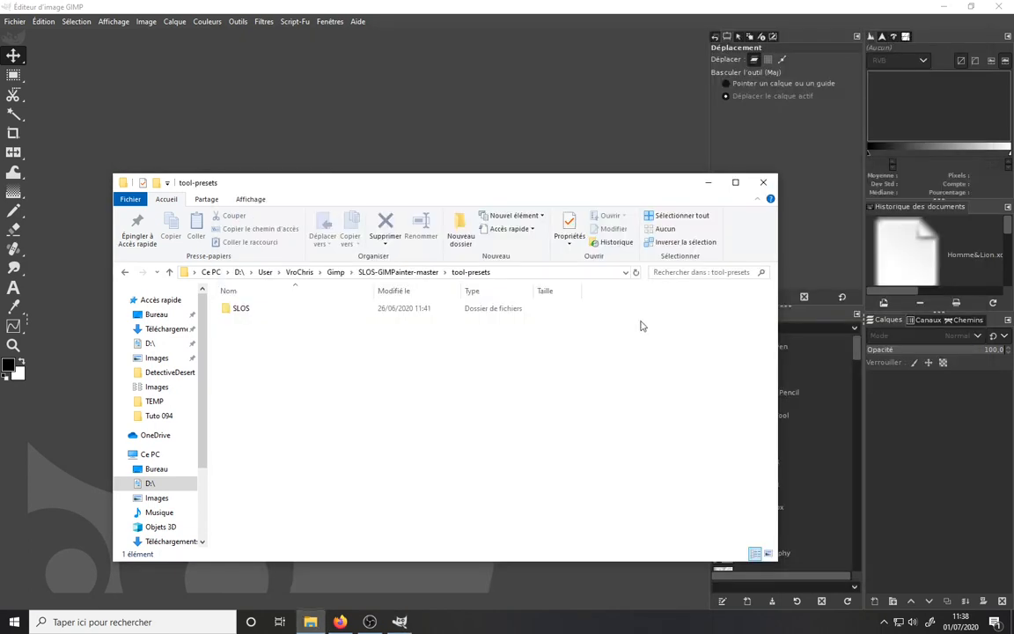
pyautogui.click(763, 184)
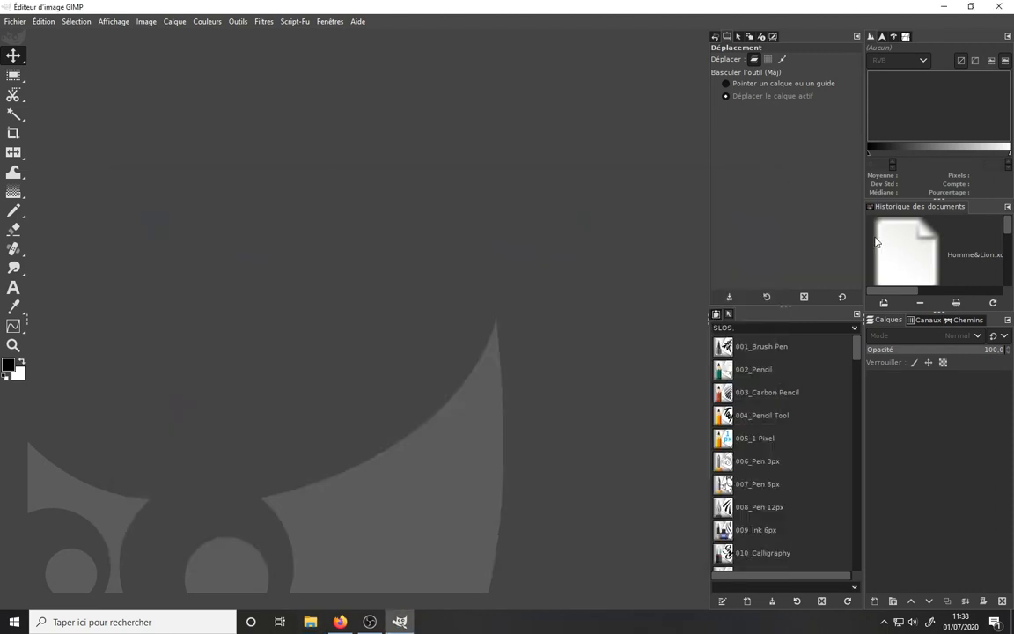
pyautogui.click(1006, 7)
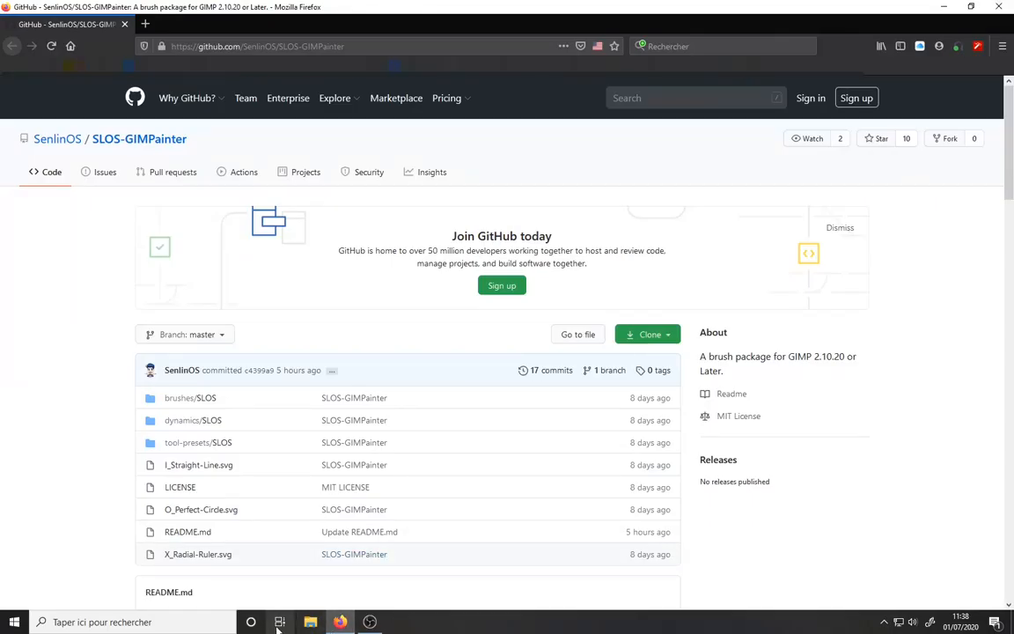
pyautogui.click(14, 621)
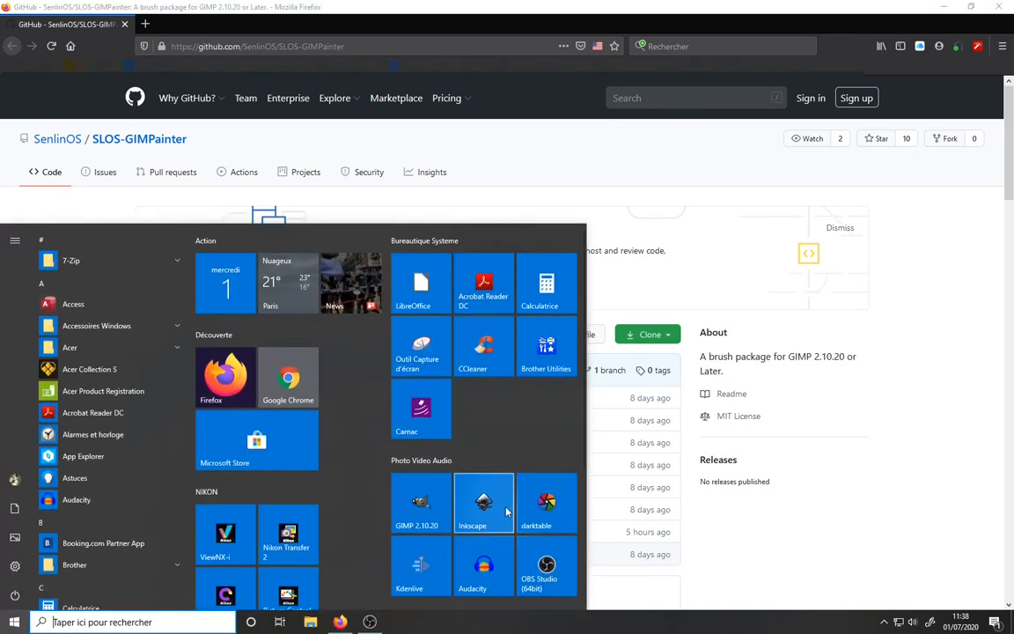
pyautogui.click(506, 512)
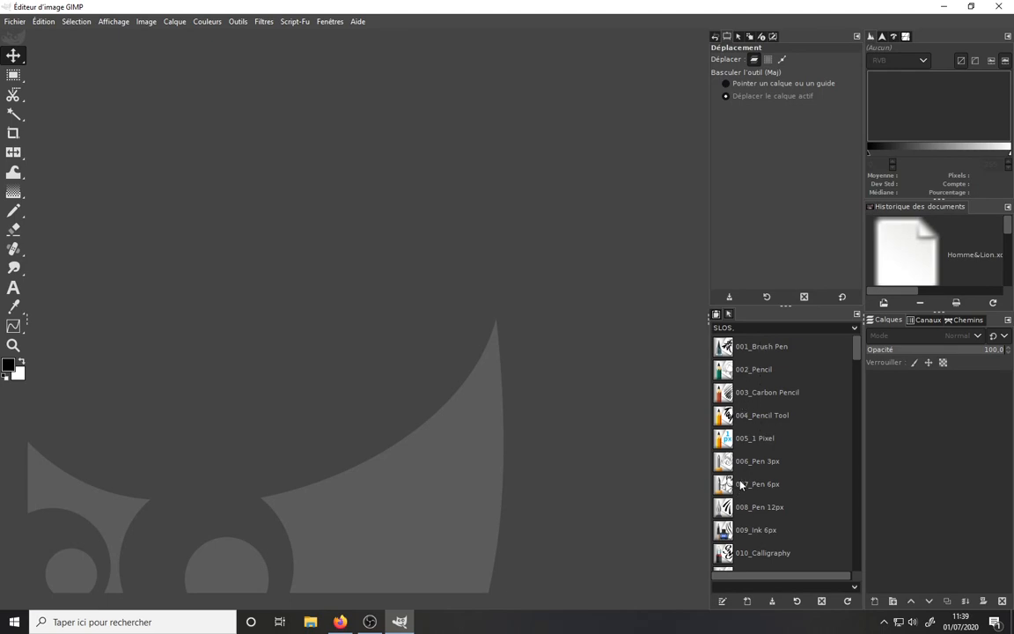
# - Add a Tool Presets tab to the dock holding the brushes list
pyautogui.click(856, 315)
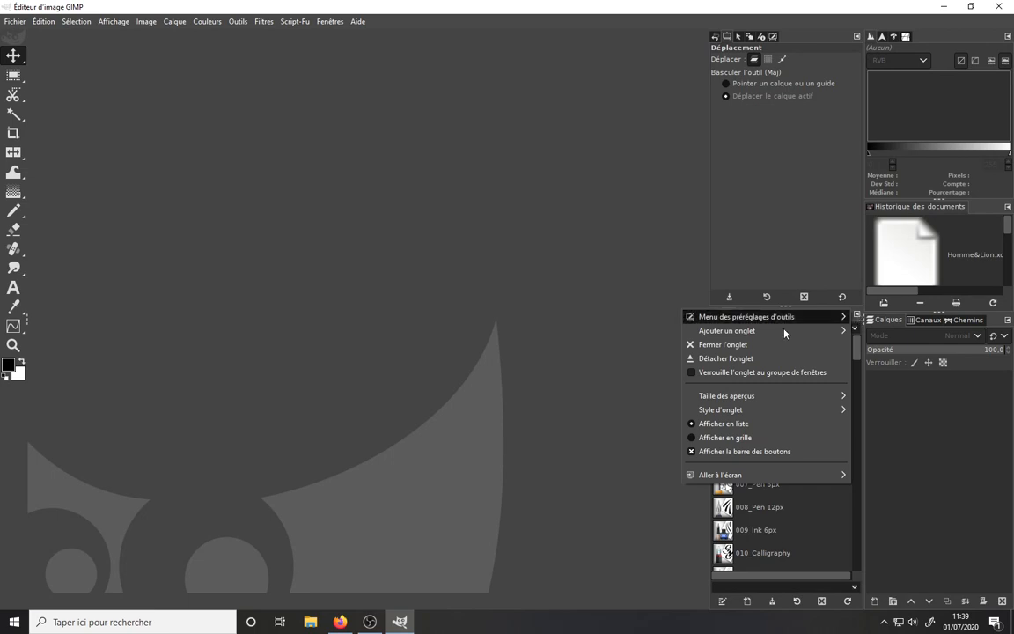
pyautogui.moveTo(744, 333)
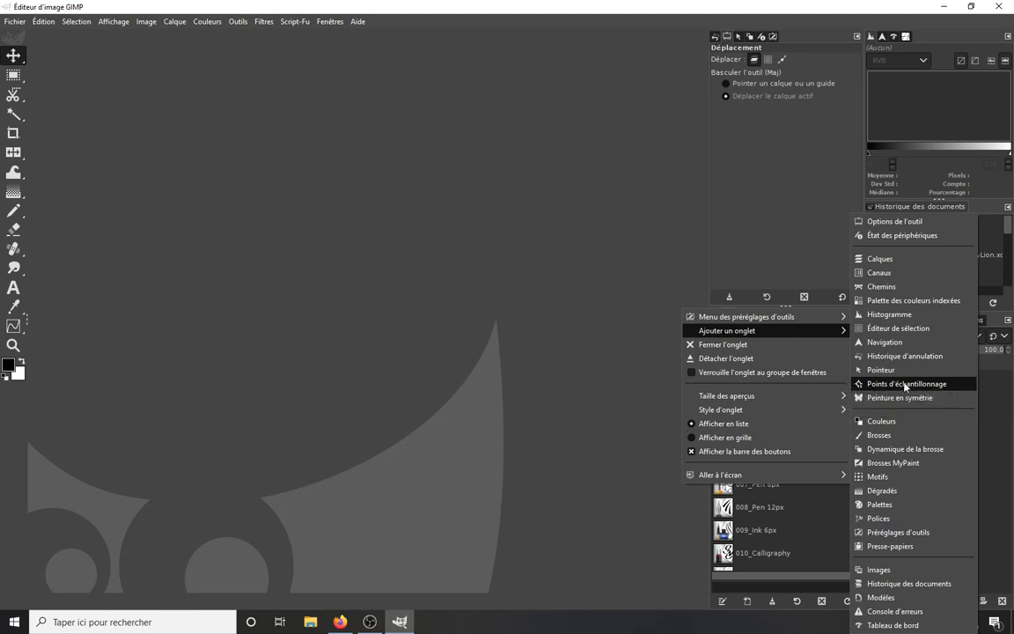
pyautogui.click(933, 532)
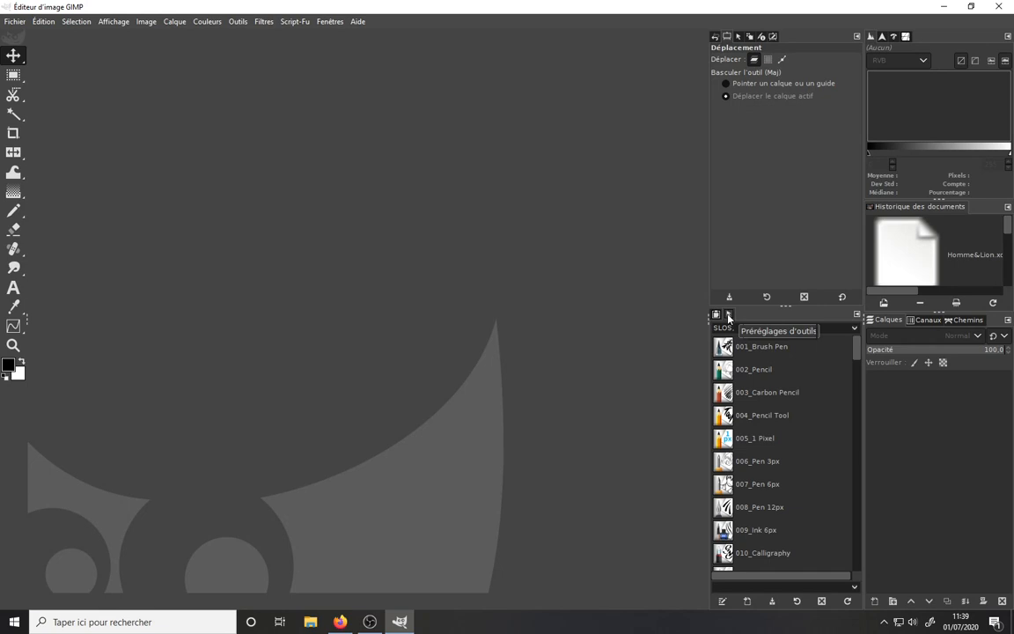
pyautogui.click(856, 315)
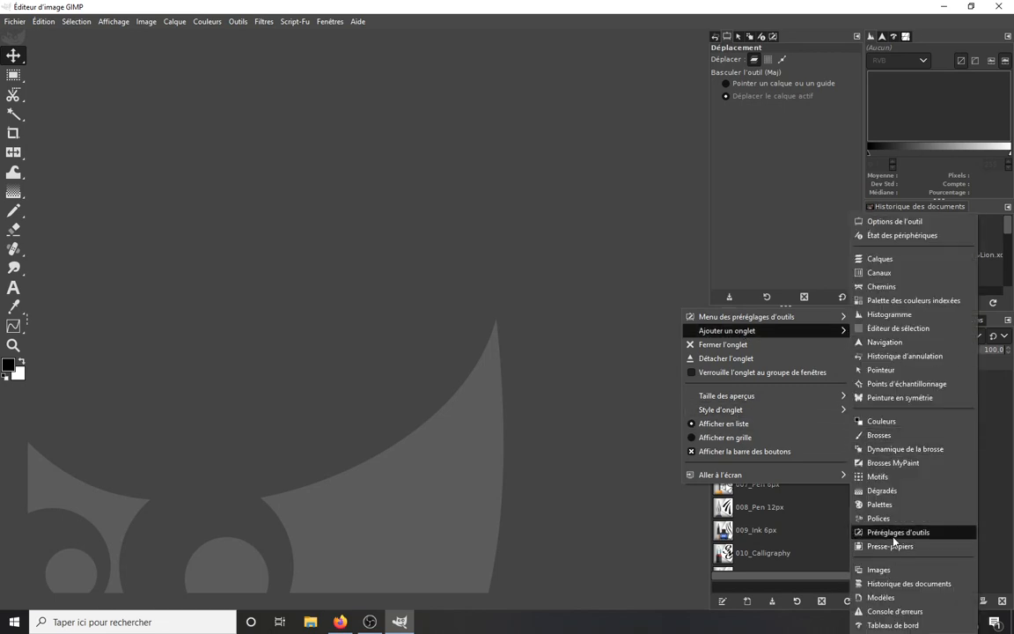
pyautogui.click(901, 533)
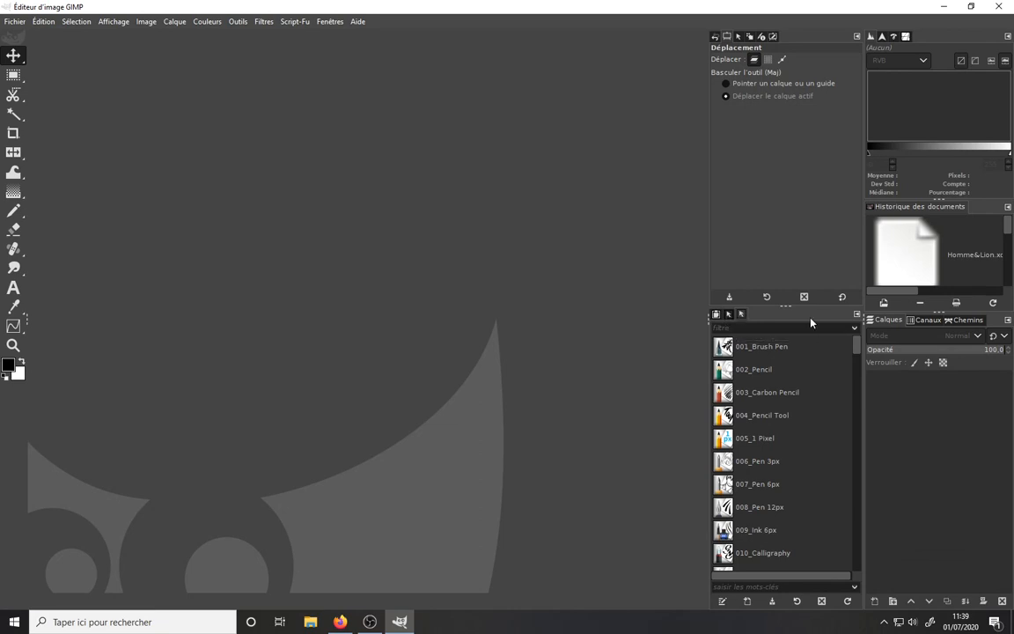
# - Open the Tool Presets tab and filter its list by the SLOS tag
pyautogui.click(742, 316)
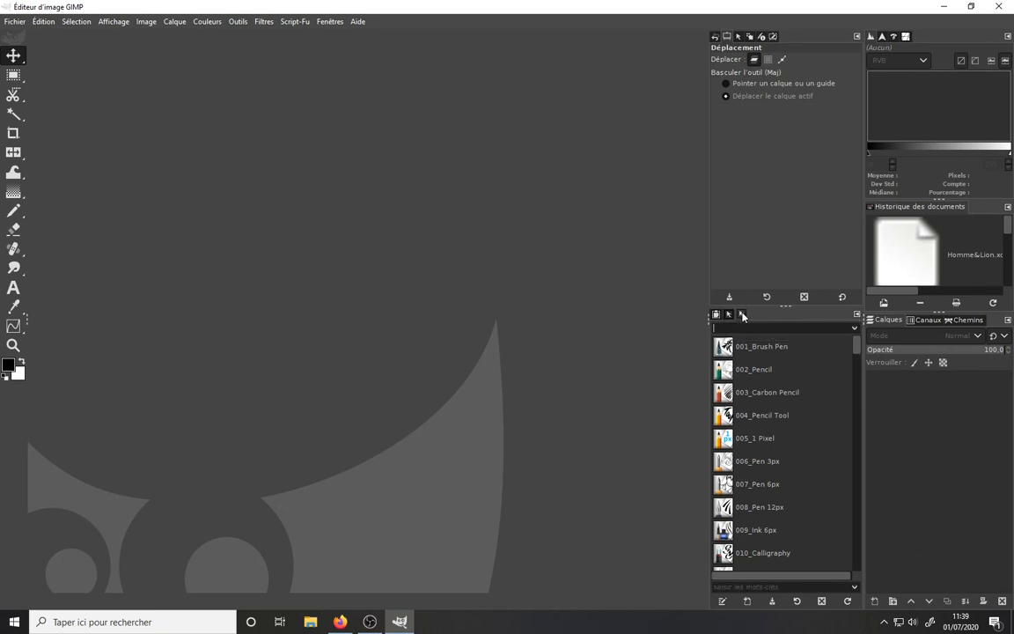
pyautogui.click(856, 330)
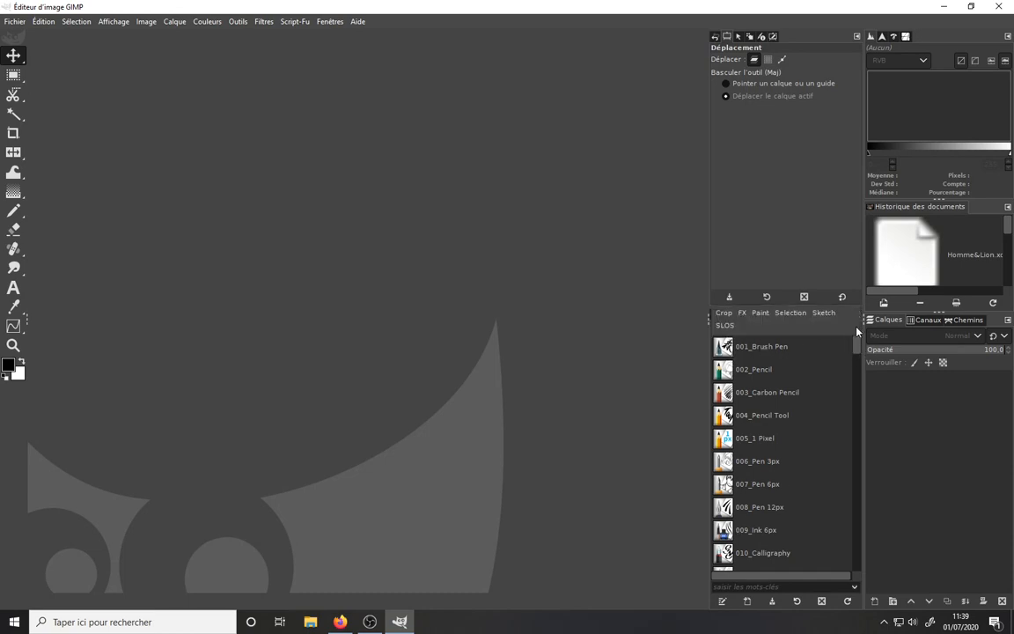
pyautogui.click(731, 327)
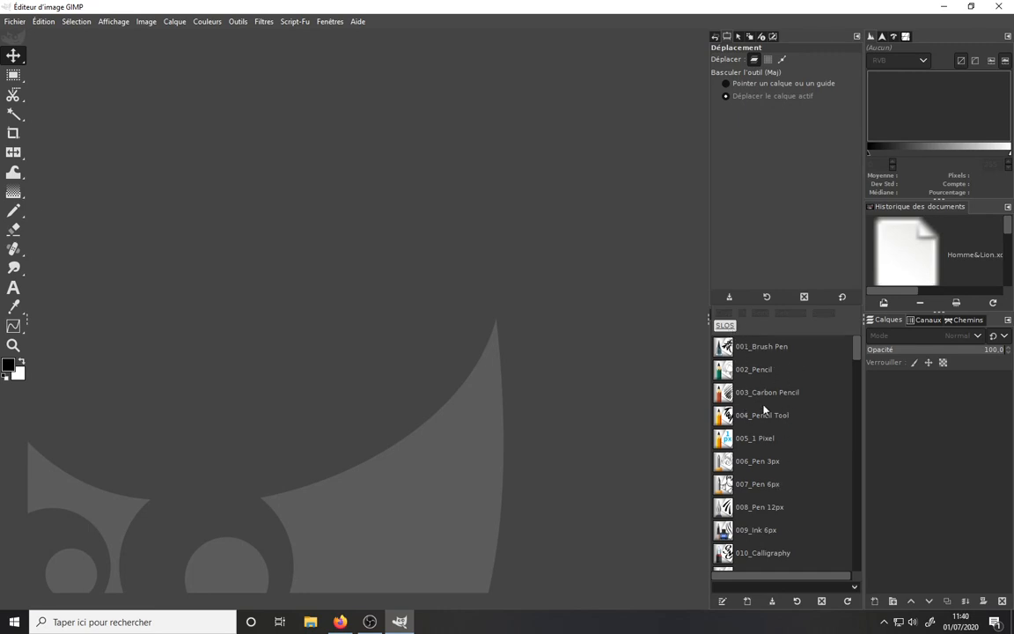
pyautogui.click(858, 351)
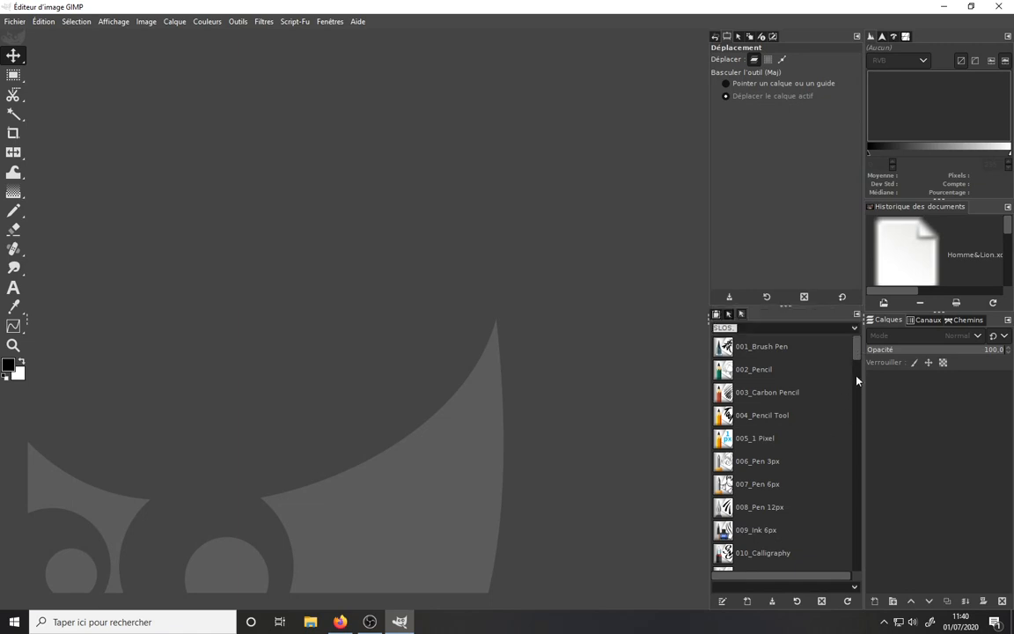
# - Clear the tag filter and scroll through the complete tool presets list
pyautogui.moveTo(859, 352)
pyautogui.mouseDown()
pyautogui.moveTo(876, 582)
pyautogui.moveTo(871, 343)
pyautogui.mouseUp()
pyautogui.click(856, 329)
pyautogui.moveTo(857, 346); pyautogui.dragTo(873, 564)
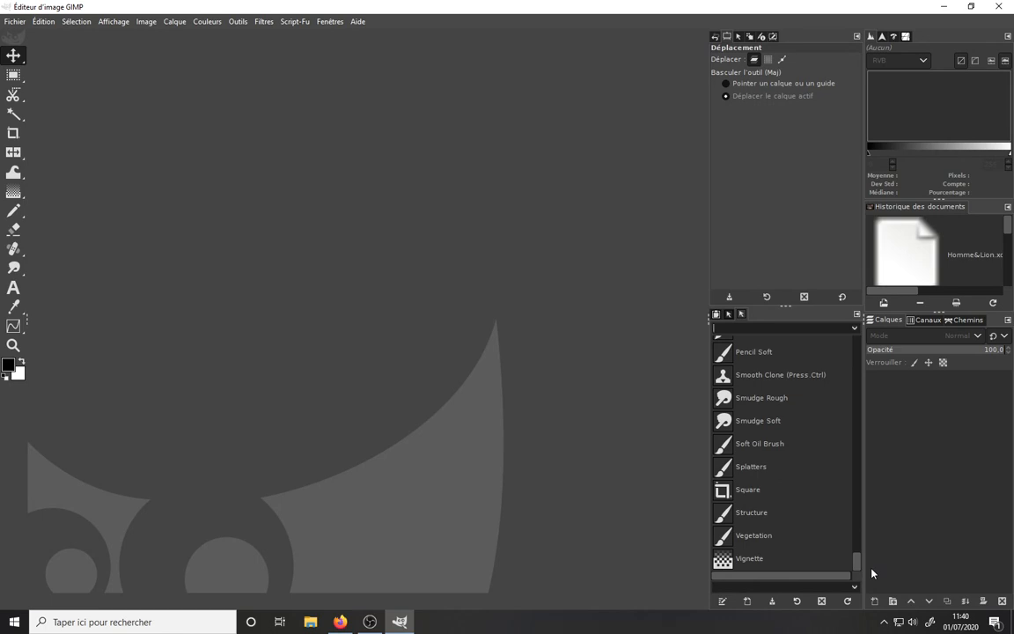
pyautogui.moveTo(870, 570); pyautogui.dragTo(867, 555)
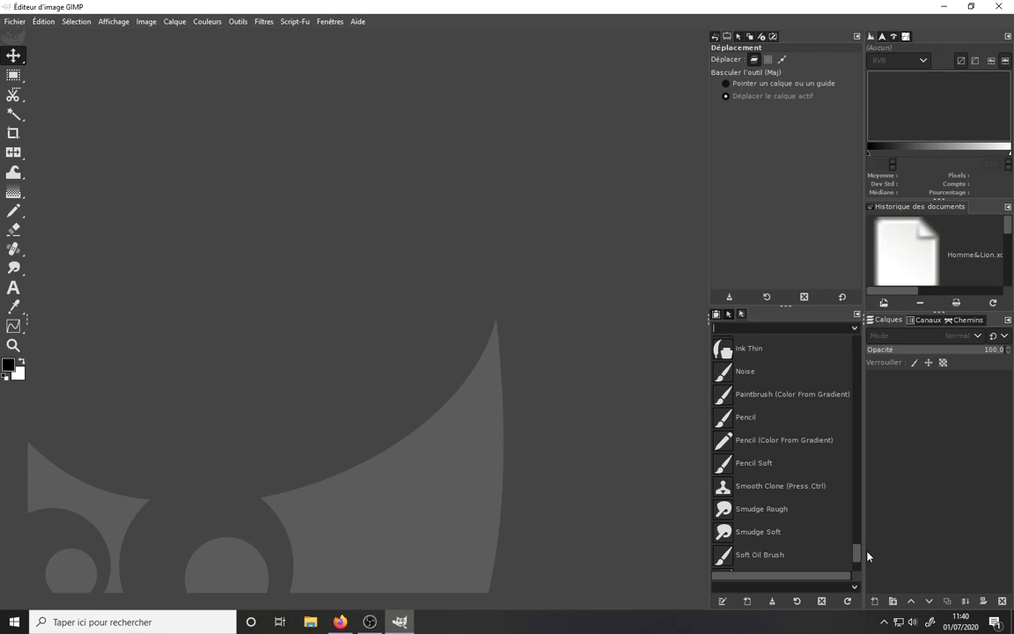
pyautogui.moveTo(867, 555); pyautogui.dragTo(823, 554)
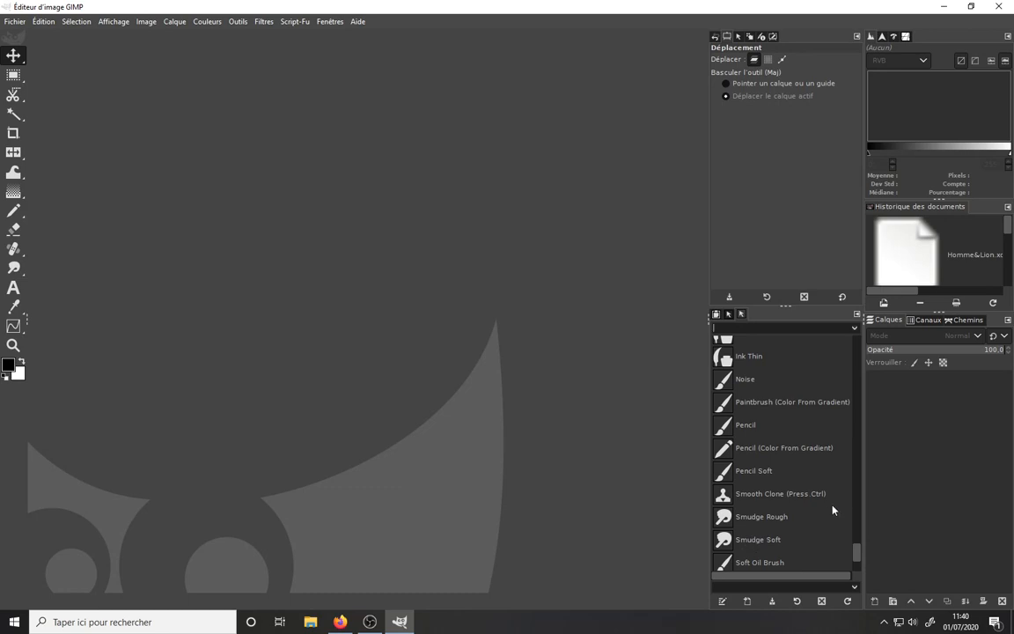
pyautogui.moveTo(867, 552); pyautogui.dragTo(867, 337)
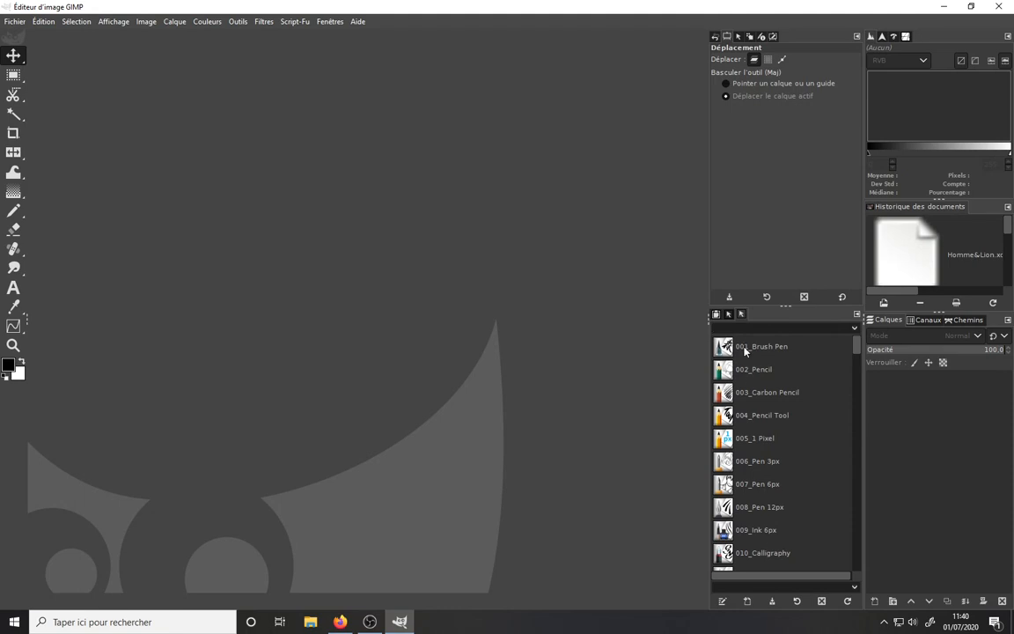
# - Filter the tool presets list by the SLOS tag once more
pyautogui.click(855, 325)
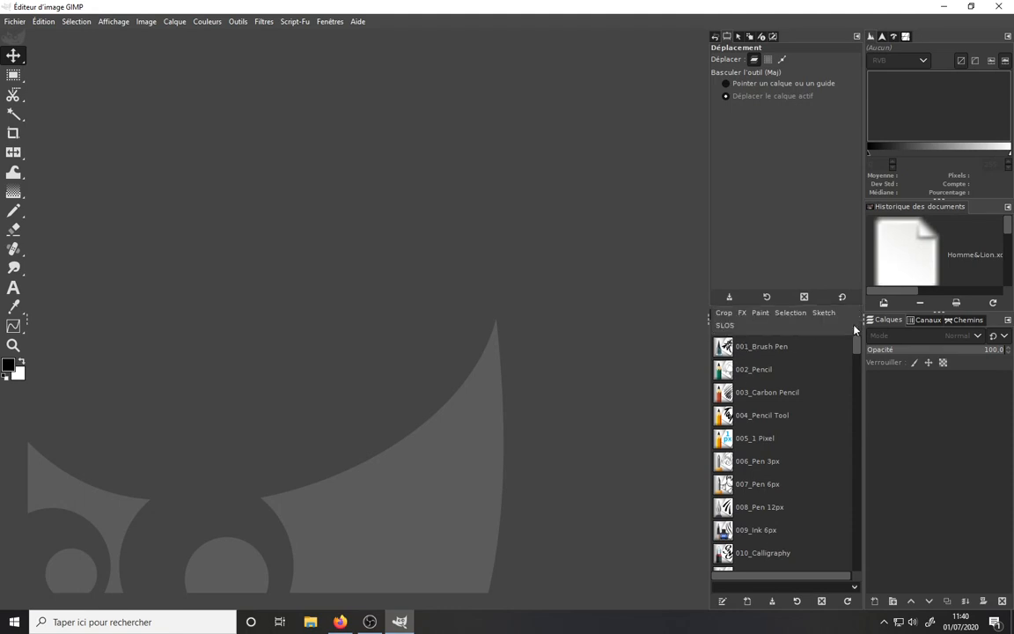
pyautogui.click(725, 326)
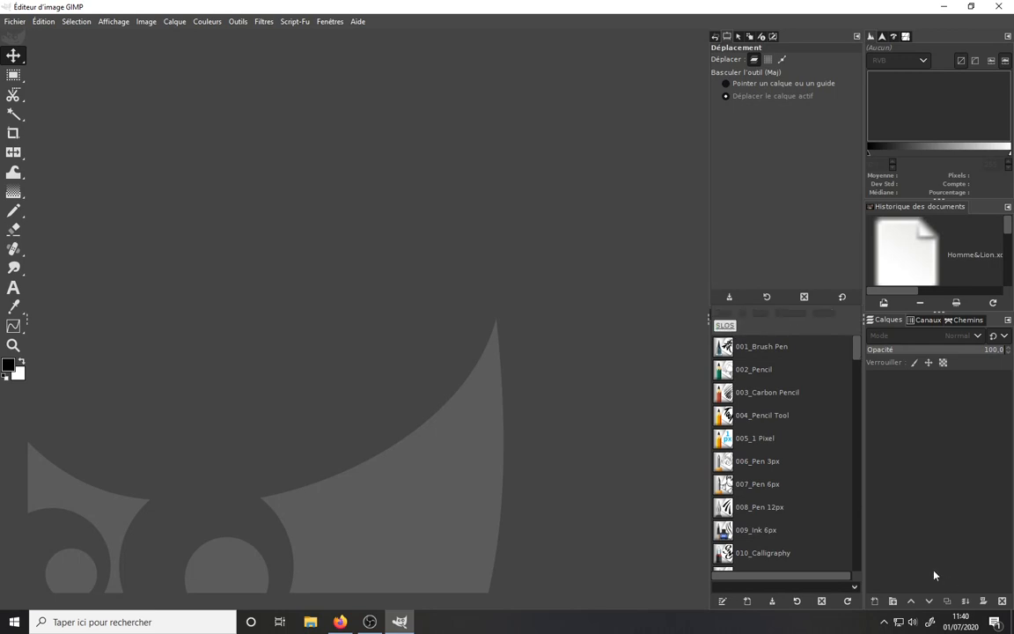
pyautogui.click(841, 405)
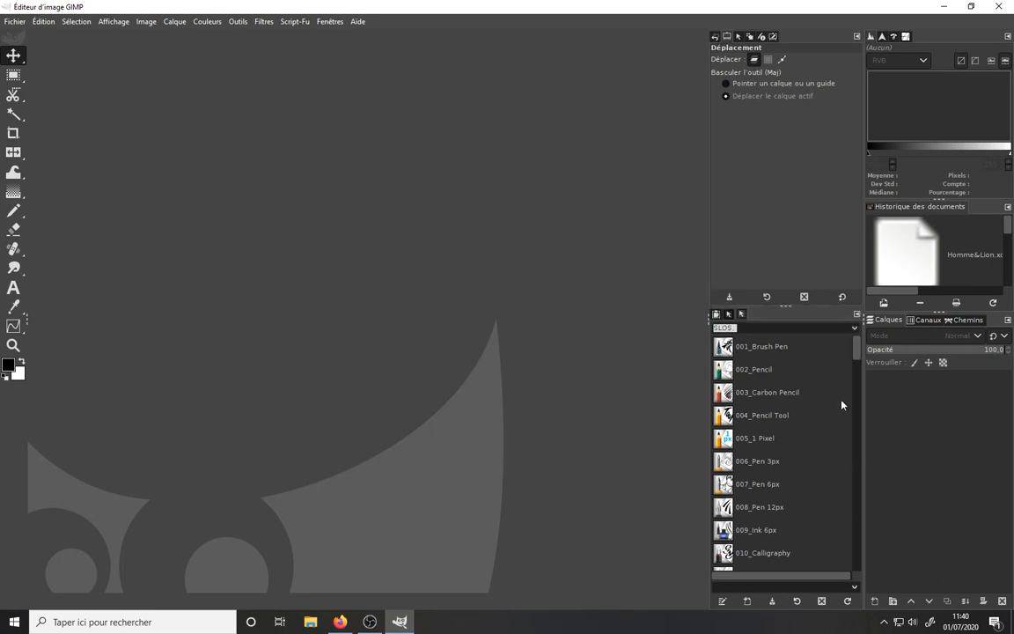
# - Close the extra Tool Presets tab in that dock
pyautogui.rightClick(747, 317)
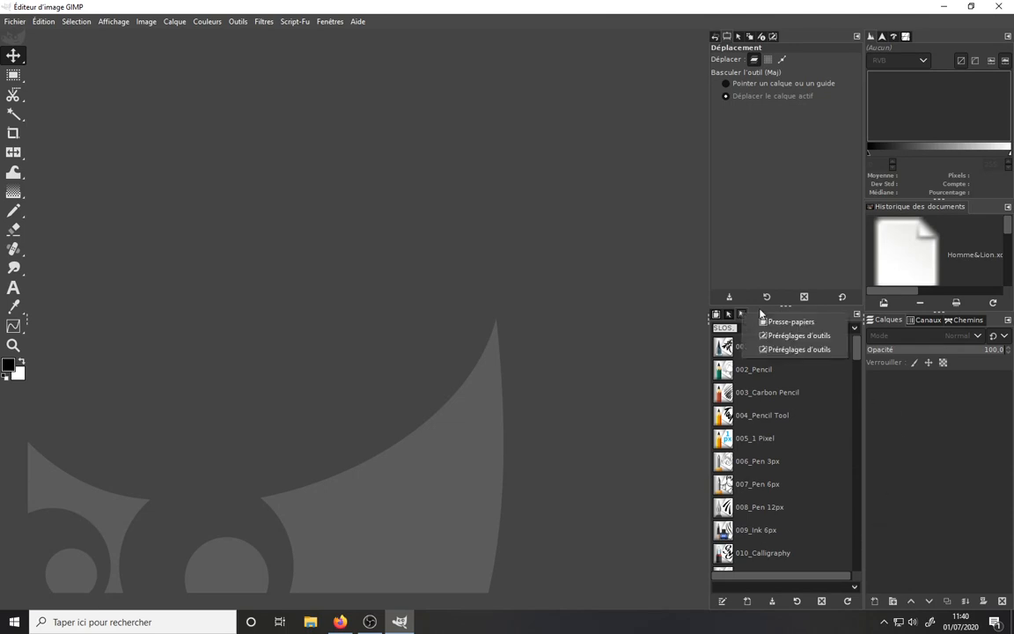
pyautogui.click(858, 315)
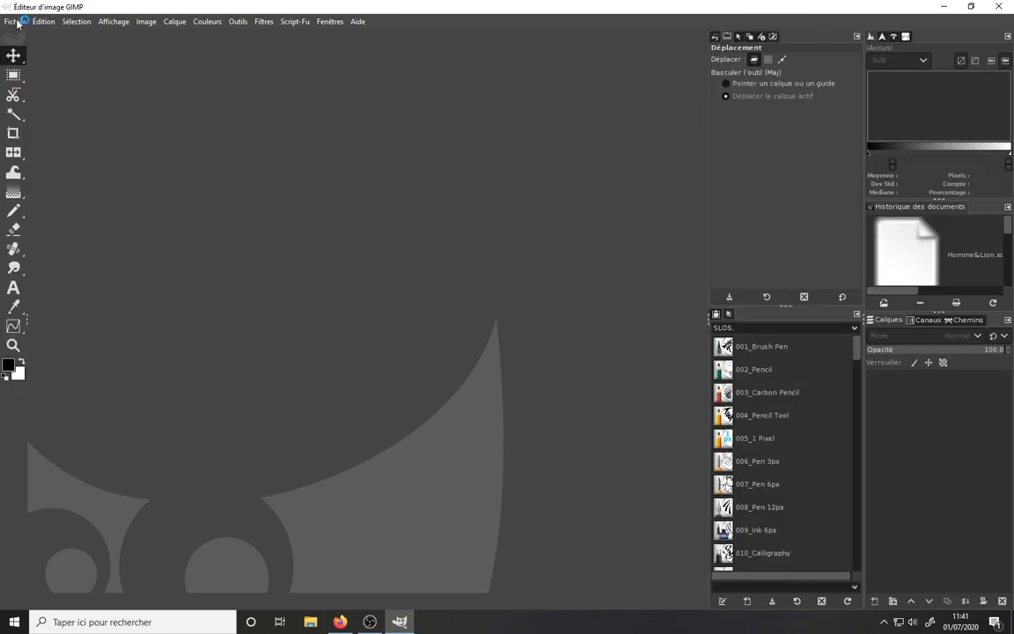
# - Create a new 1920 x 1080 pixel image
pyautogui.click(12, 21)
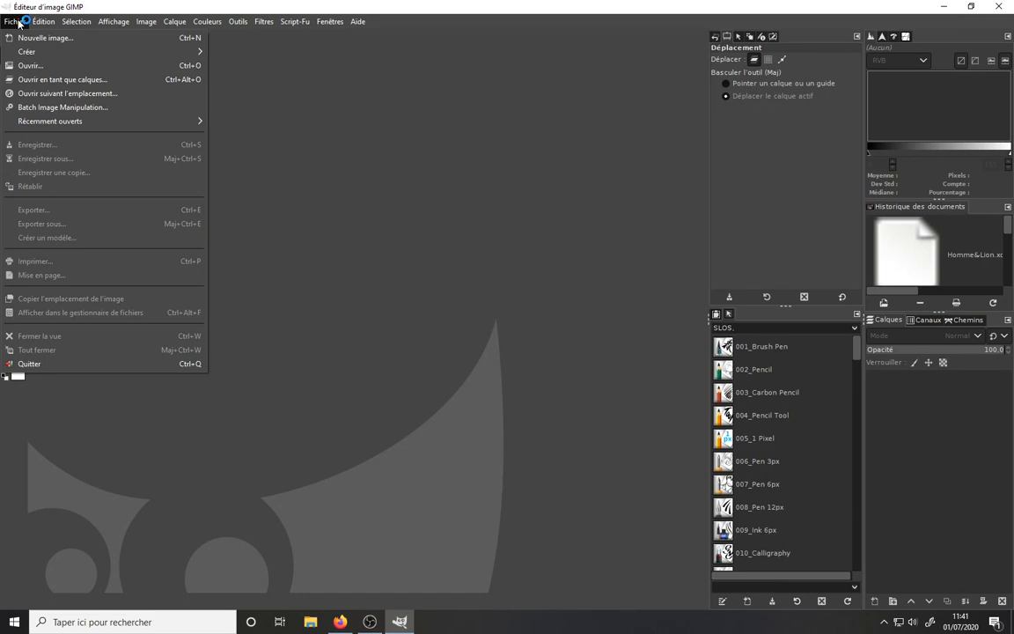
pyautogui.click(35, 38)
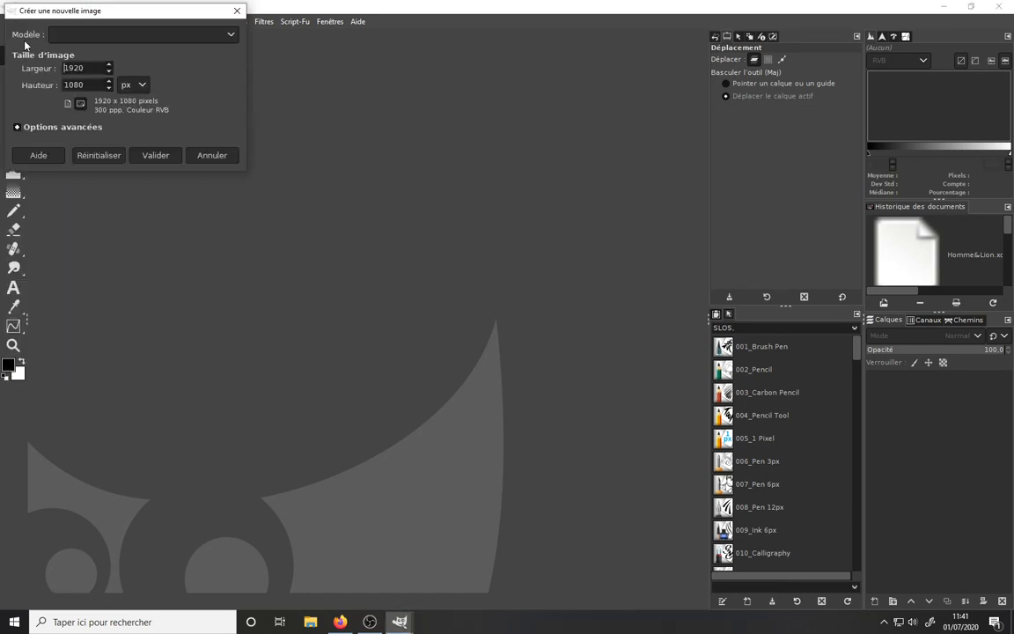
pyautogui.click(150, 158)
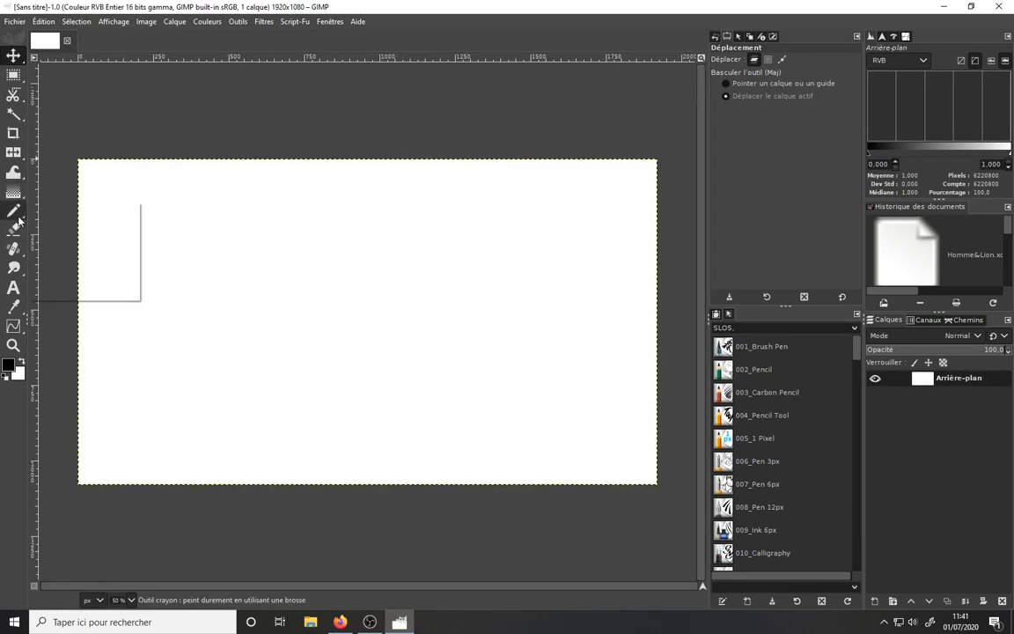
# - Apply the 007_Pen 6px tool preset and draw three curved strokes across the canvas
pyautogui.moveTo(19, 220)
pyautogui.click(66, 208)
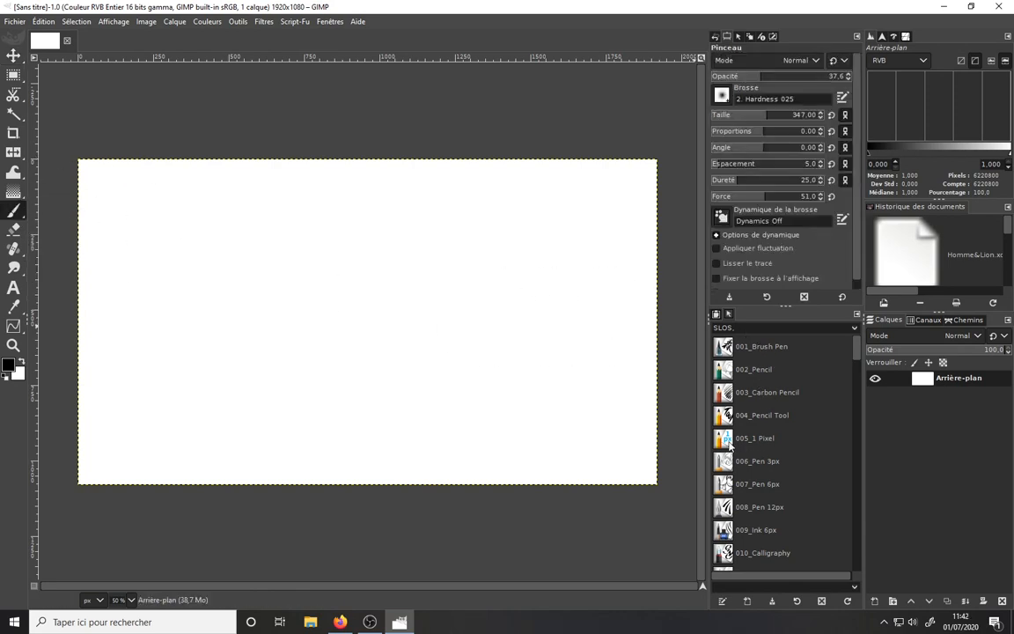
pyautogui.click(756, 484)
pyautogui.click(240, 347)
pyautogui.moveTo(256, 324)
pyautogui.mouseDown()
pyautogui.moveTo(367, 286)
pyautogui.moveTo(406, 290)
pyautogui.mouseUp()
pyautogui.moveTo(356, 359)
pyautogui.mouseDown()
pyautogui.moveTo(447, 249)
pyautogui.moveTo(472, 237)
pyautogui.mouseUp()
pyautogui.moveTo(519, 284)
pyautogui.mouseDown()
pyautogui.moveTo(451, 308)
pyautogui.moveTo(444, 349)
pyautogui.mouseUp()
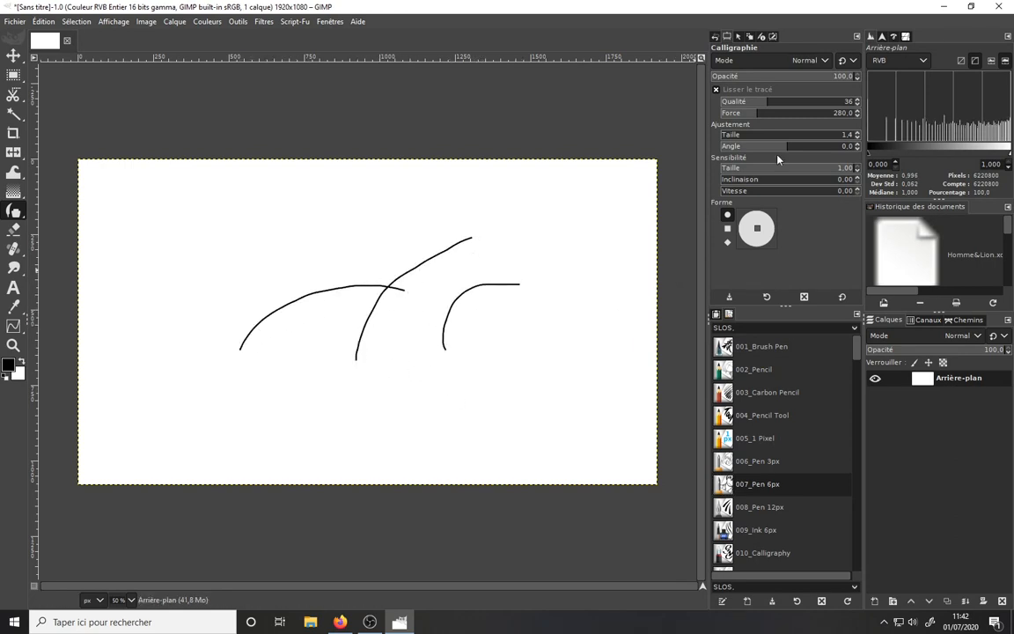
# - Set the ink Quality to 62 and sketch a round head with facial marks on the left
pyautogui.moveTo(763, 102); pyautogui.dragTo(803, 103)
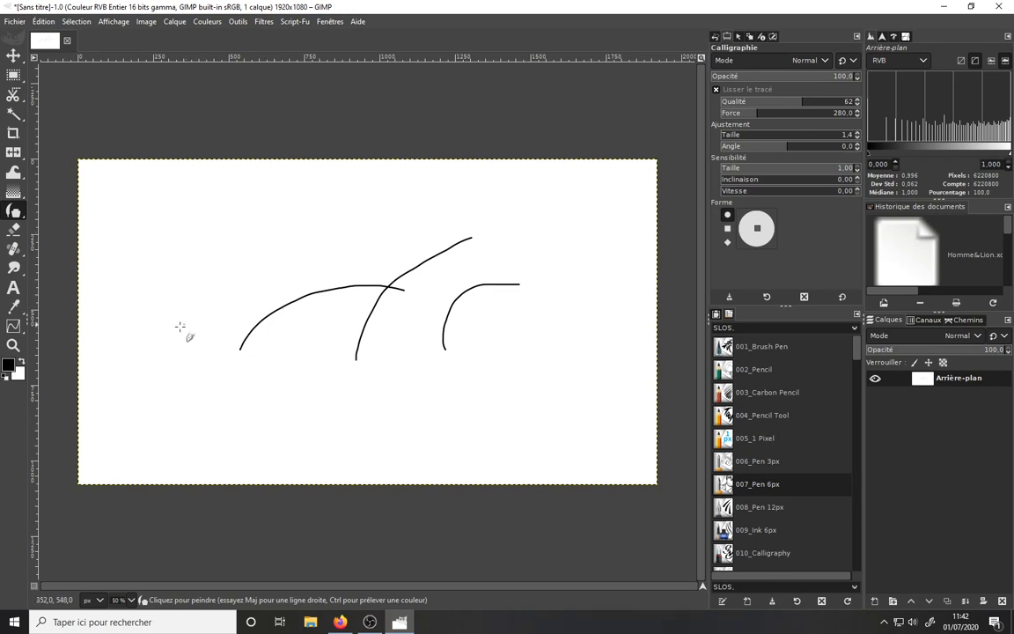
pyautogui.moveTo(218, 236); pyautogui.dragTo(224, 310)
pyautogui.moveTo(223, 236)
pyautogui.mouseDown()
pyautogui.moveTo(283, 286)
pyautogui.moveTo(240, 318)
pyautogui.mouseUp()
pyautogui.moveTo(216, 270)
pyautogui.mouseDown()
pyautogui.moveTo(259, 253)
pyautogui.moveTo(230, 273)
pyautogui.moveTo(260, 257)
pyautogui.moveTo(255, 293)
pyautogui.mouseUp()
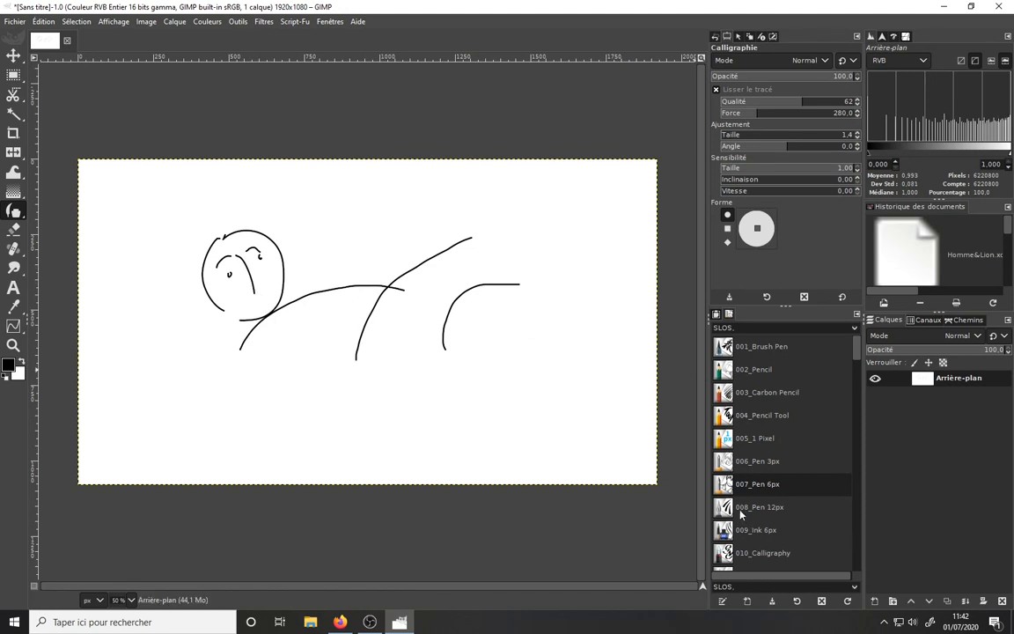
# - Apply the 006_Pen 3px tool preset and draw two thin squiggly strokes
pyautogui.click(725, 464)
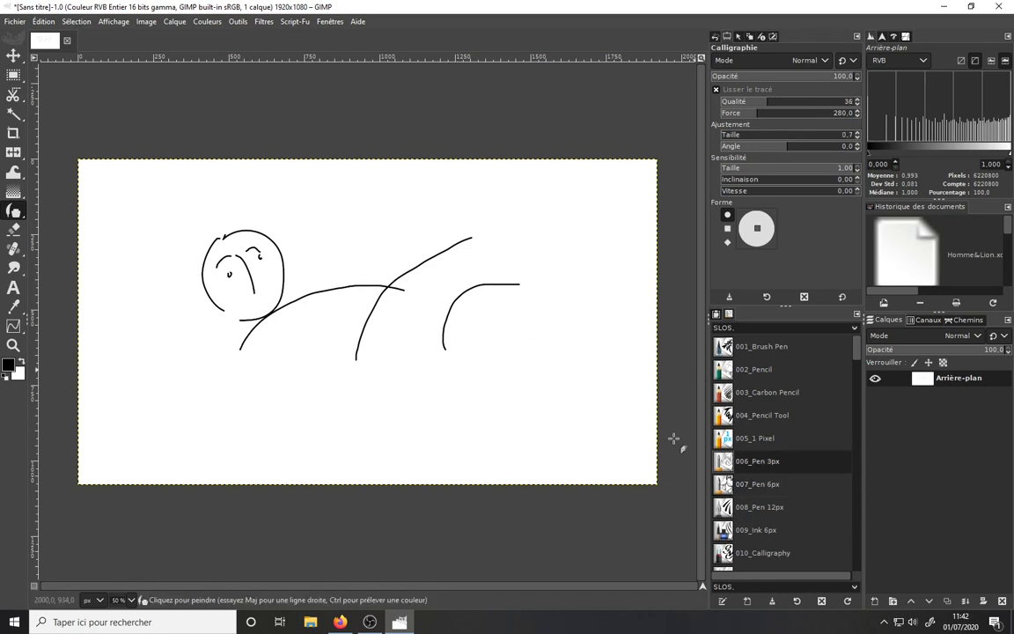
pyautogui.moveTo(376, 228)
pyautogui.mouseDown()
pyautogui.moveTo(393, 255)
pyautogui.moveTo(362, 265)
pyautogui.moveTo(396, 270)
pyautogui.mouseUp()
pyautogui.moveTo(418, 218)
pyautogui.mouseDown()
pyautogui.moveTo(430, 253)
pyautogui.moveTo(472, 302)
pyautogui.mouseUp()
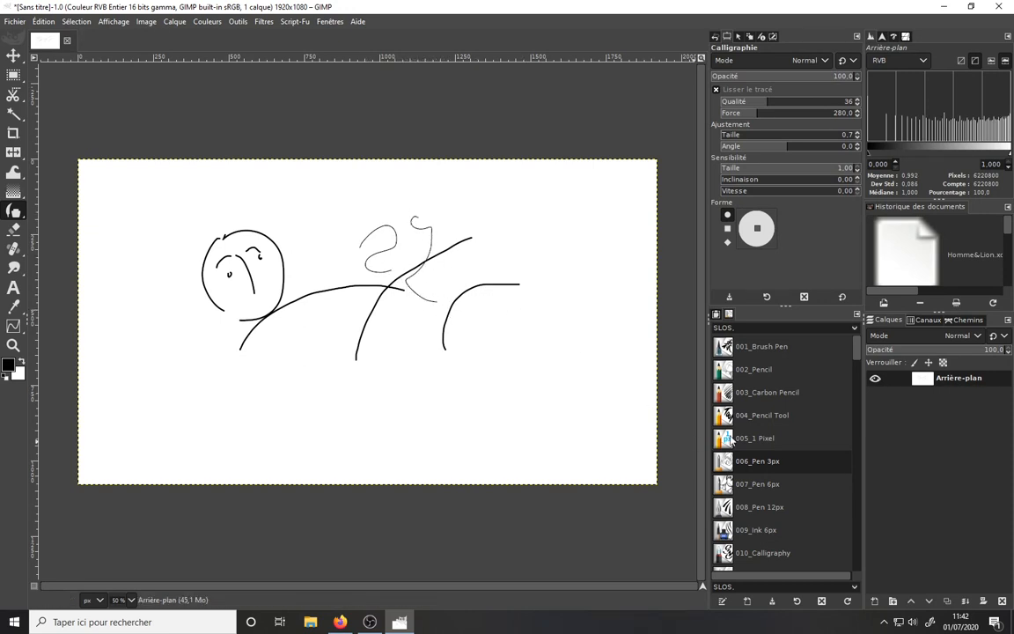
# - Switch to the Pencil tool and draw a thin curved stroke below the lines
pyautogui.press('n')
pyautogui.moveTo(305, 344)
pyautogui.mouseDown()
pyautogui.moveTo(333, 394)
pyautogui.moveTo(359, 381)
pyautogui.mouseUp()
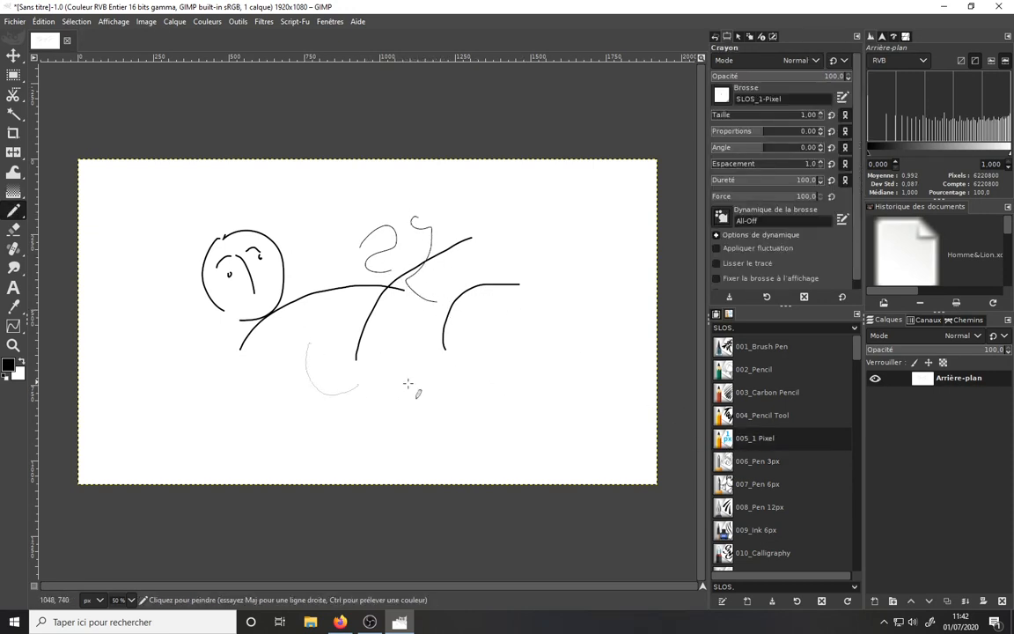
# - Apply the 003_Carbon Pencil tool preset and draw three vertical strokes
pyautogui.click(742, 392)
pyautogui.moveTo(431, 364)
pyautogui.mouseDown()
pyautogui.moveTo(432, 415)
pyautogui.moveTo(439, 399)
pyautogui.moveTo(454, 440)
pyautogui.mouseUp()
pyautogui.moveTo(475, 364)
pyautogui.mouseDown()
pyautogui.moveTo(472, 428)
pyautogui.moveTo(487, 422)
pyautogui.mouseUp()
pyautogui.moveTo(513, 321); pyautogui.dragTo(508, 435)
# - Increase the brush size to 156 and paint two broad textured strokes on the right
pyautogui.click(724, 115)
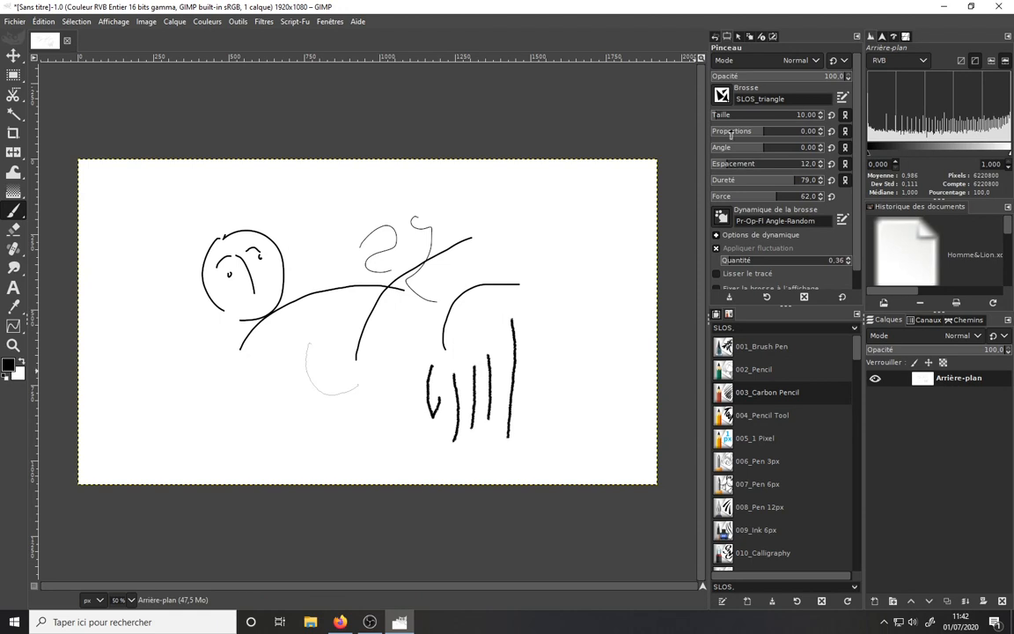
pyautogui.moveTo(727, 116); pyautogui.dragTo(745, 116)
pyautogui.moveTo(585, 224); pyautogui.dragTo(554, 292)
pyautogui.moveTo(545, 225)
pyautogui.mouseDown()
pyautogui.moveTo(532, 307)
pyautogui.moveTo(544, 345)
pyautogui.mouseUp()
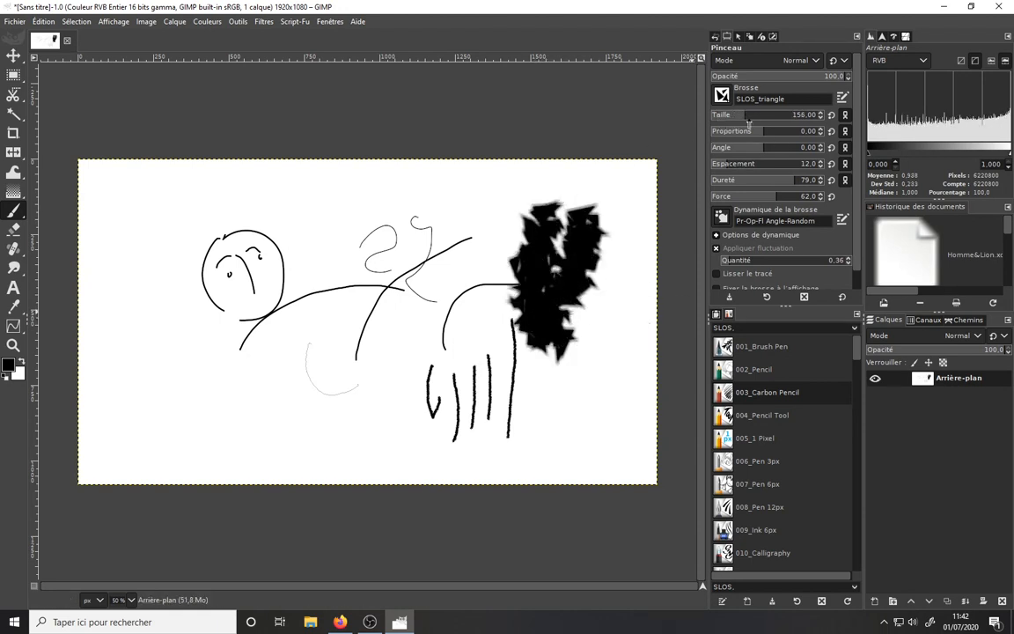
# - Apply the 001_Brush Pen tool preset and paint a thick curved stroke
pyautogui.click(748, 347)
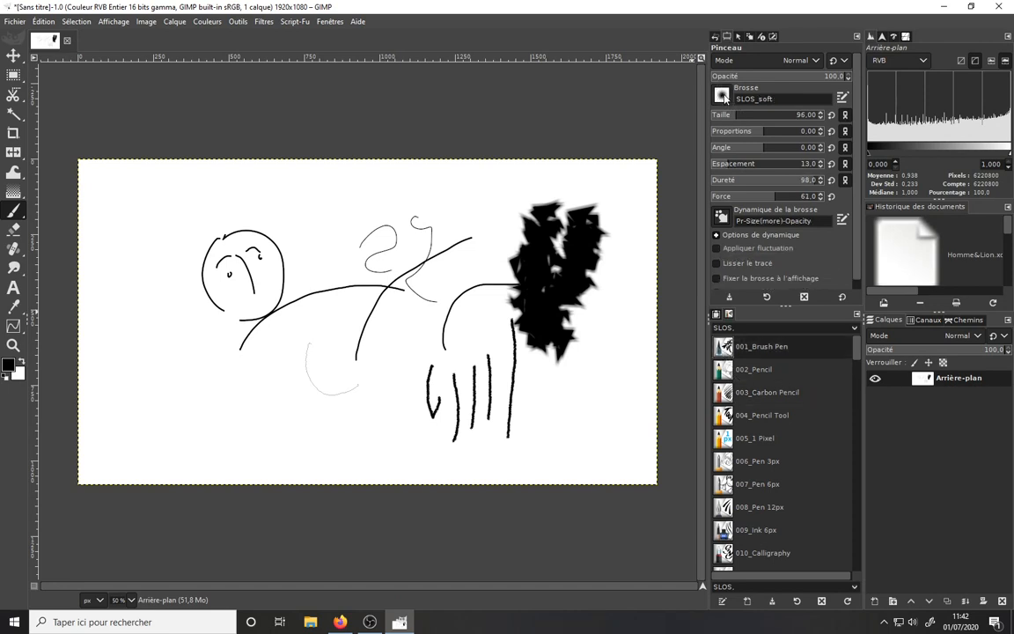
pyautogui.moveTo(316, 213)
pyautogui.mouseDown()
pyautogui.moveTo(318, 246)
pyautogui.moveTo(342, 284)
pyautogui.mouseUp()
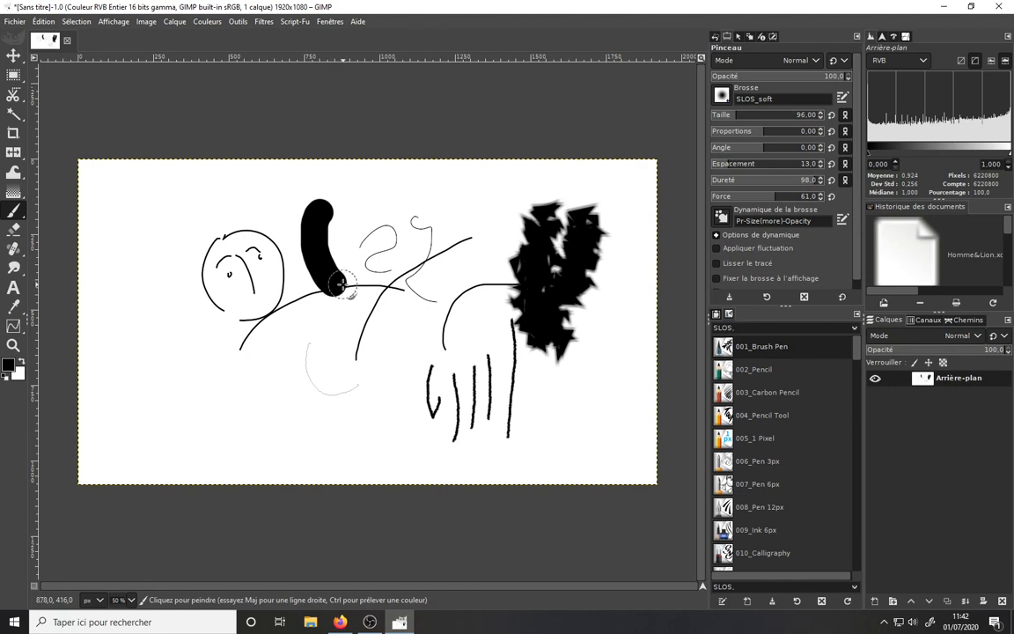
# - Pick the SLOS_grass-1 brush and paint a vertical grass stroke
pyautogui.click(722, 96)
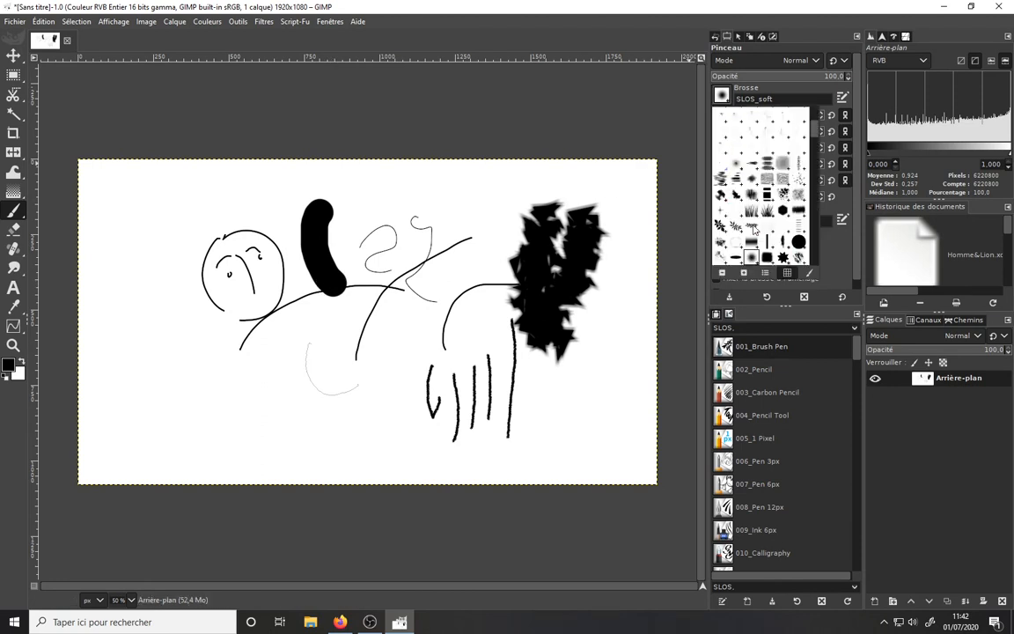
pyautogui.click(751, 212)
pyautogui.moveTo(440, 203)
pyautogui.mouseDown()
pyautogui.moveTo(432, 220)
pyautogui.moveTo(400, 211)
pyautogui.moveTo(428, 324)
pyautogui.mouseUp()
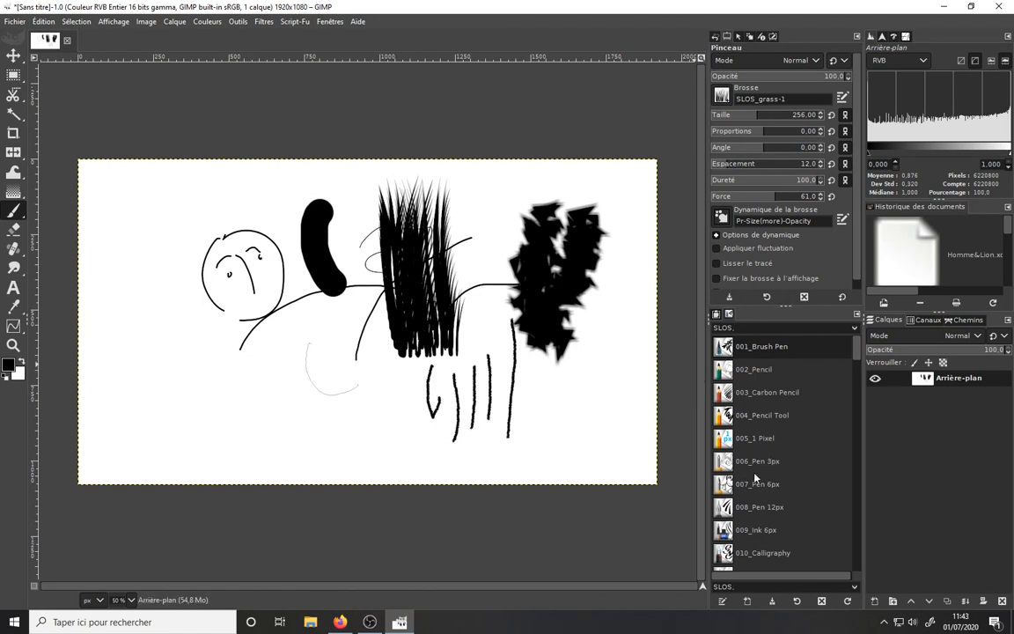
# - Scroll further down the SLOS tool presets list
pyautogui.moveTo(855, 361); pyautogui.dragTo(856, 408)
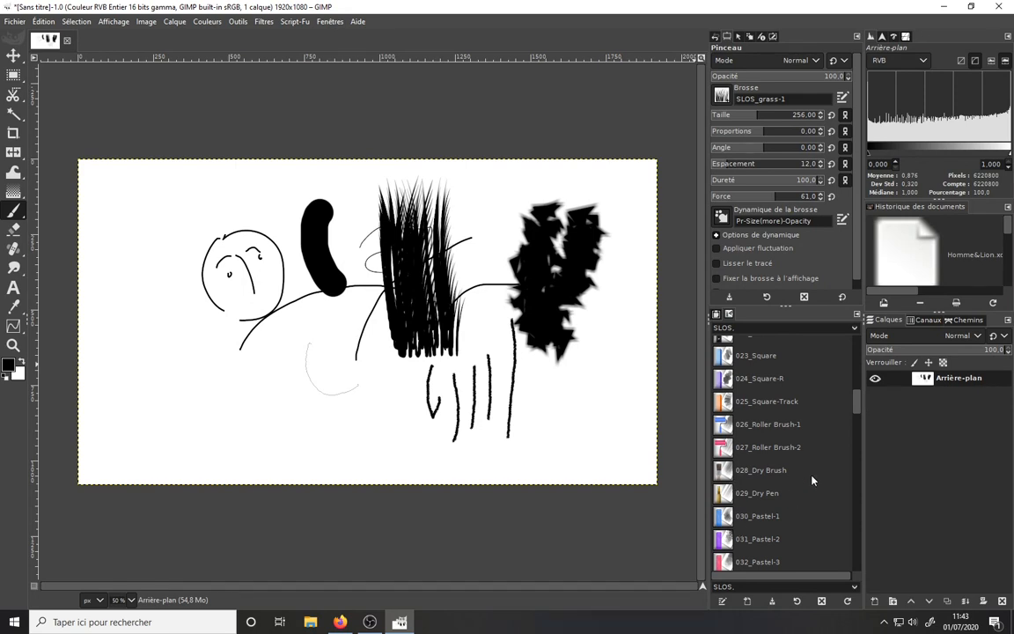
pyautogui.moveTo(861, 402)
pyautogui.mouseDown()
pyautogui.moveTo(859, 422)
pyautogui.moveTo(837, 430)
pyautogui.mouseUp()
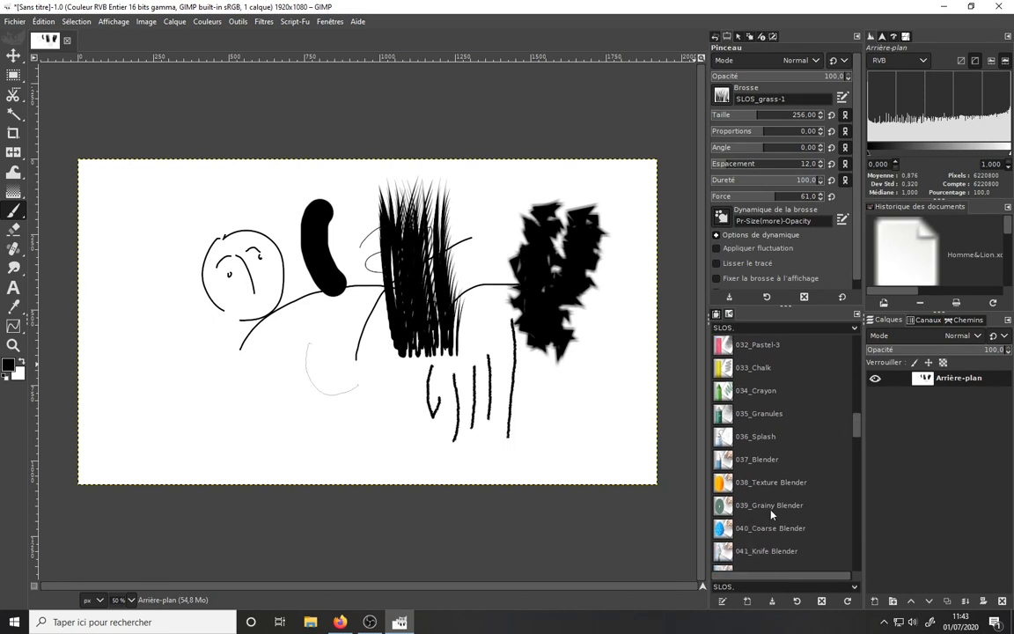